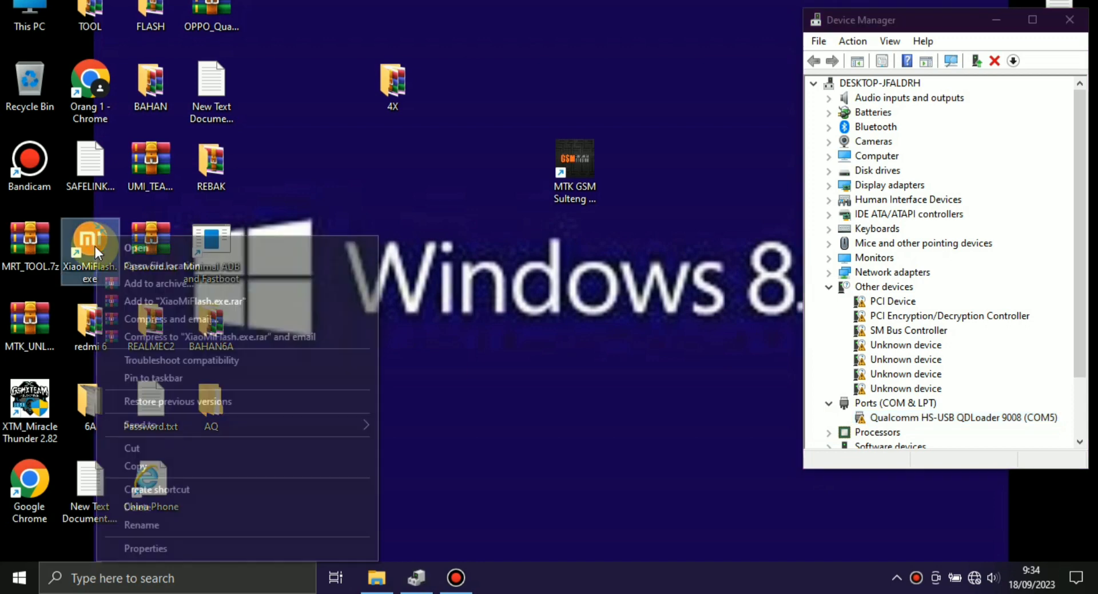
- Launch the XiaoMiFlash tool and fit its window beside Device Manager so both are visible
{"action": "left_click", "coordinate": [154, 244]}
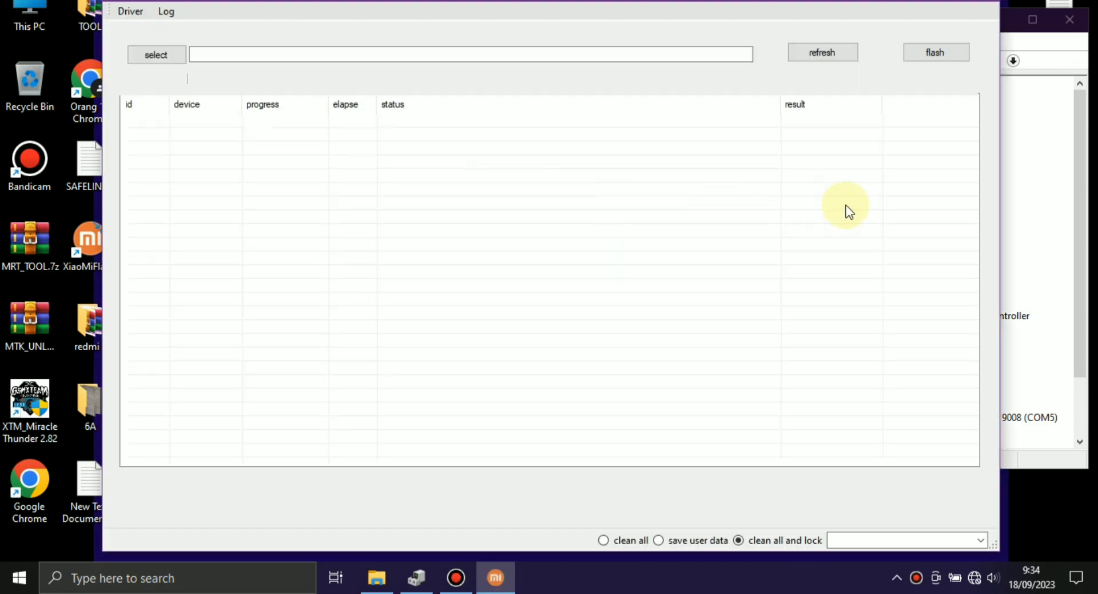
{"action": "left_click_drag", "start_coordinate": [1002, 159], "coordinate": [789, 161]}
{"action": "left_click_drag", "start_coordinate": [634, 2], "coordinate": [580, 16]}
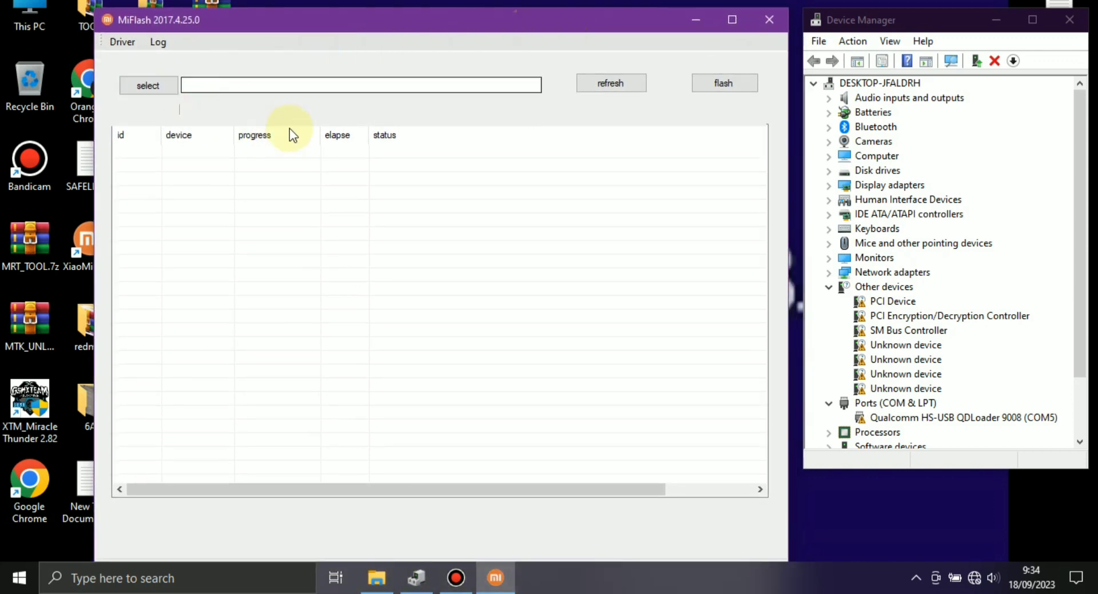
- Refresh MiFlash's device list, check the Qualcomm HS-USB QDLoader 9008 port in Device Manager, and close MiFlash
{"action": "left_click", "coordinate": [599, 86]}
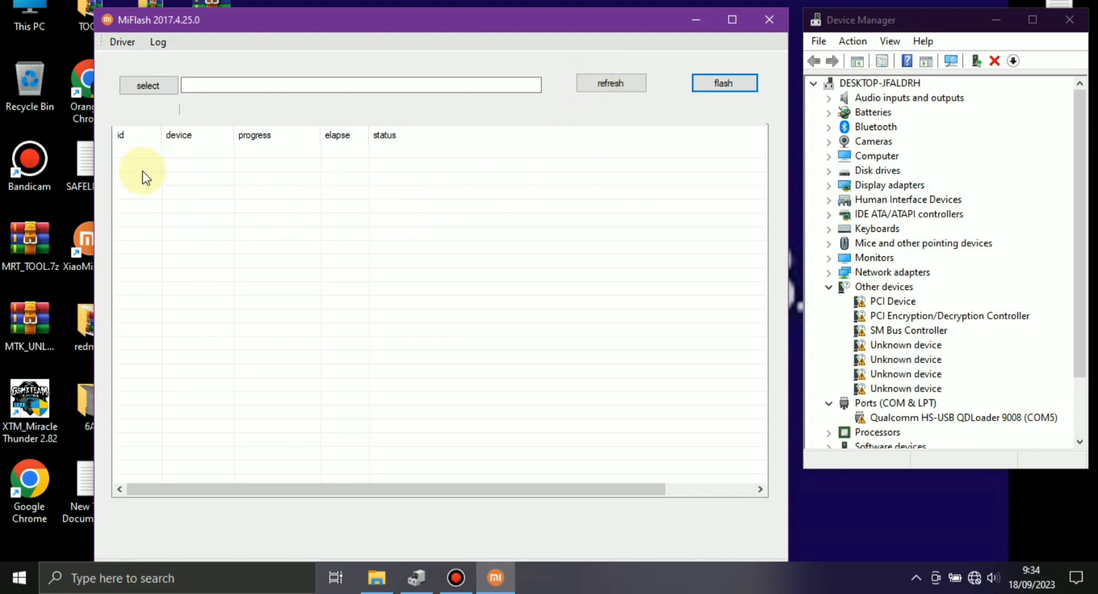
{"action": "left_click", "coordinate": [636, 83]}
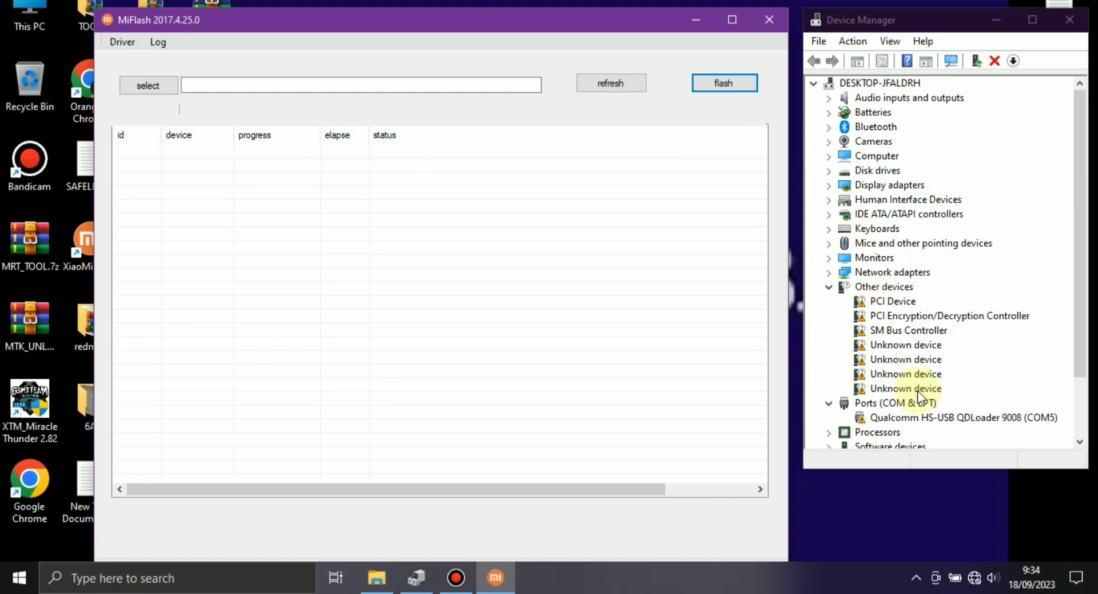
{"action": "left_click", "coordinate": [860, 420]}
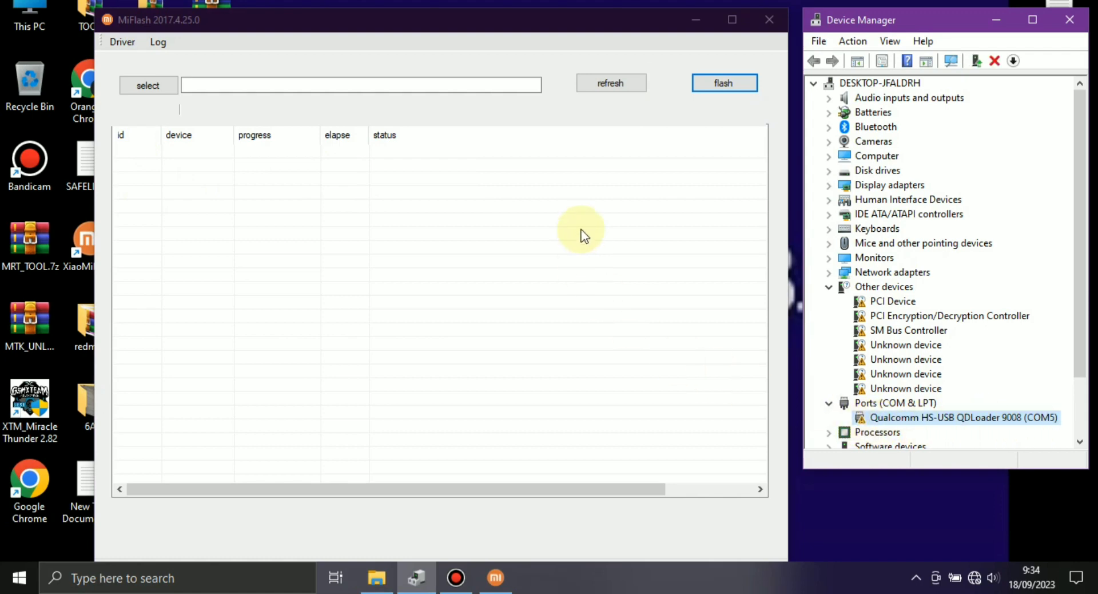
{"action": "left_click", "coordinate": [762, 26]}
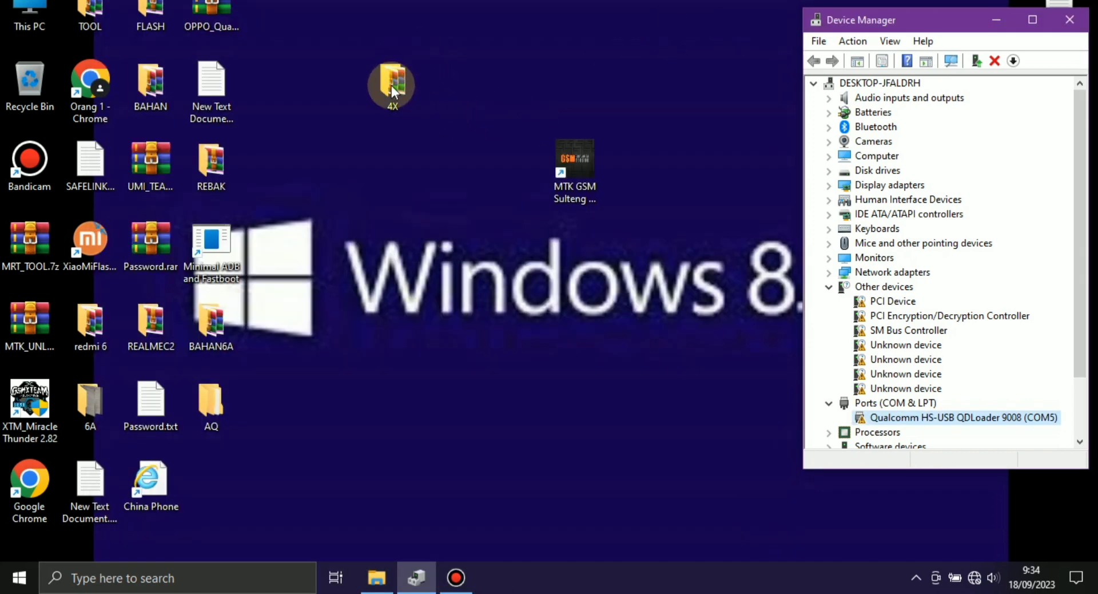
- Open the desktop folder 4X and extract fix qualcom tanda seru.rar into its own subfolder
{"action": "left_click", "coordinate": [391, 85]}
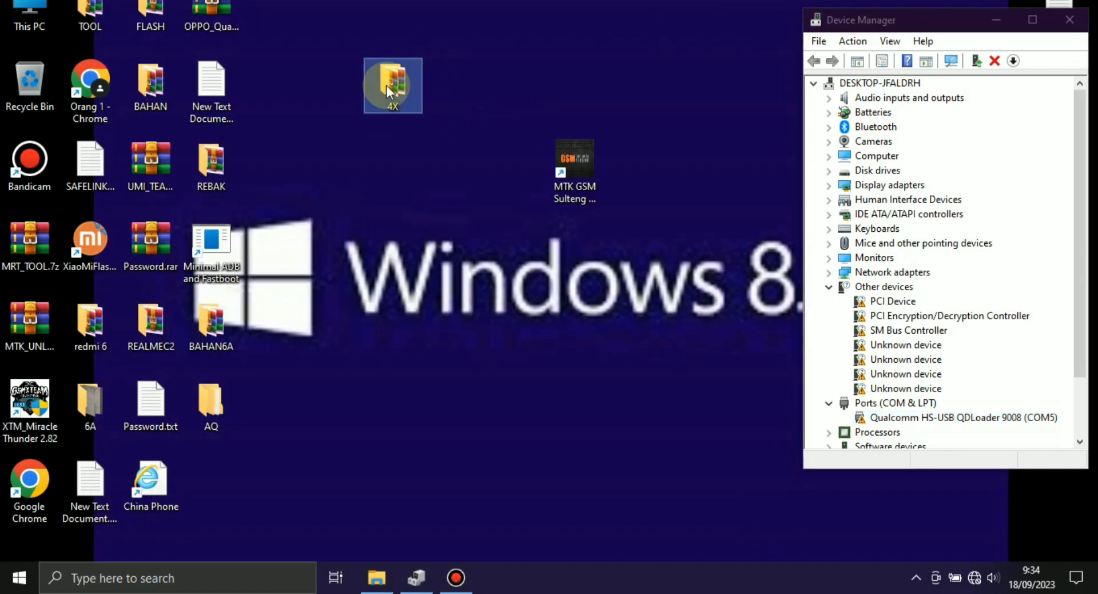
{"action": "double_click", "coordinate": [408, 84]}
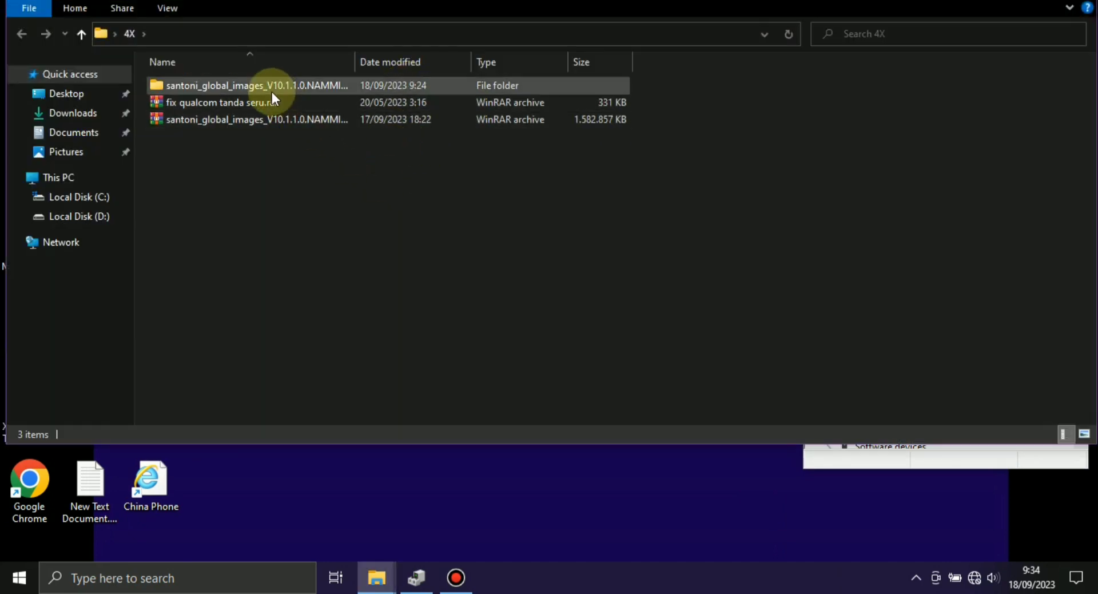
{"action": "left_click", "coordinate": [200, 103]}
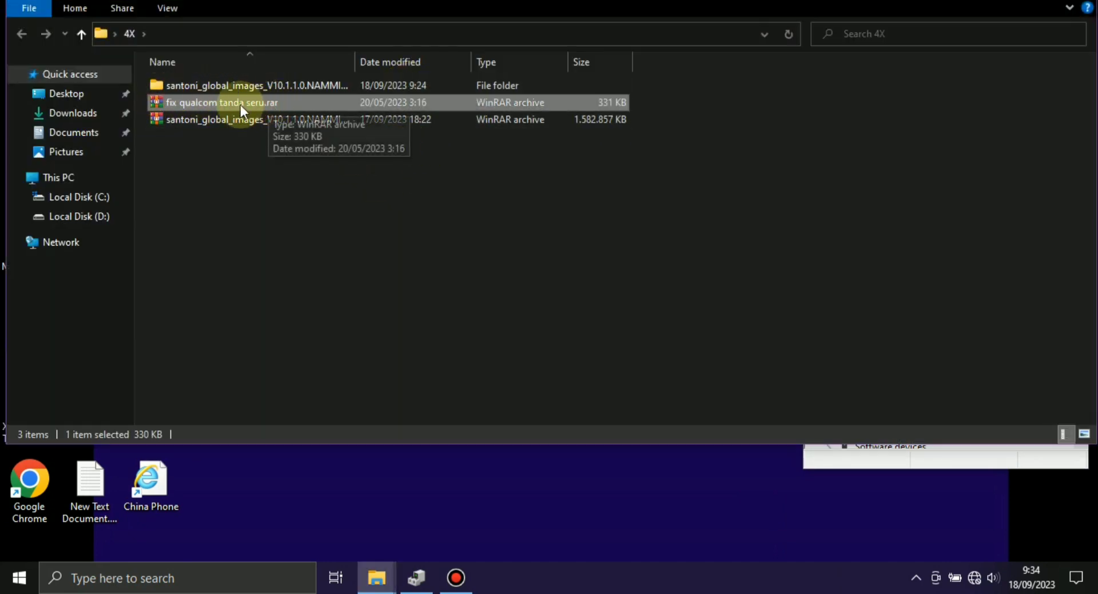
{"action": "right_click", "coordinate": [186, 102]}
{"action": "left_click", "coordinate": [252, 181]}
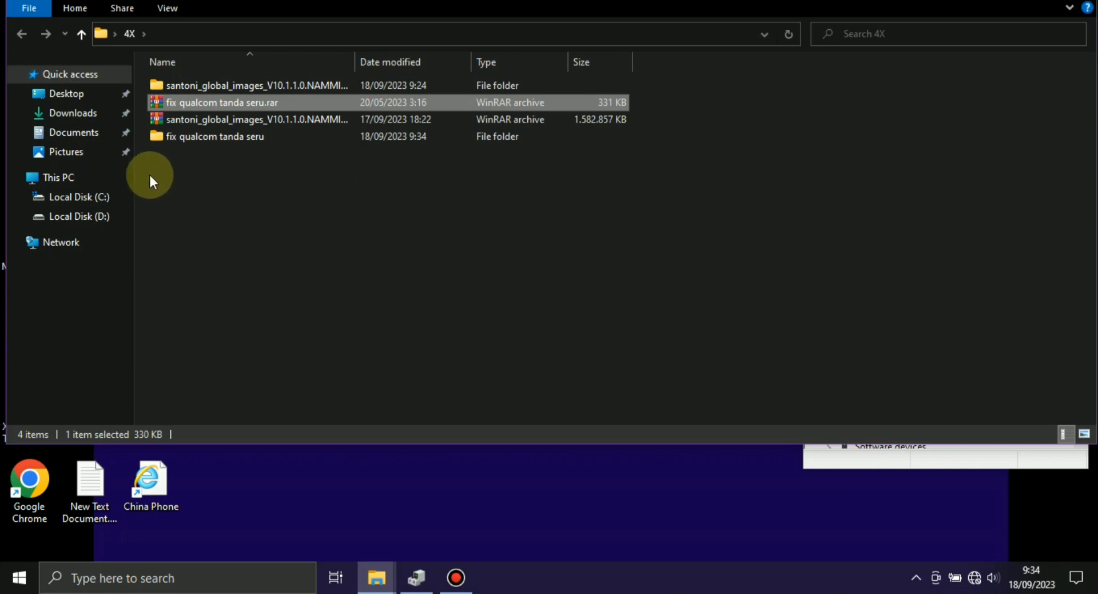
- Open the Driver folder inside the extracted fix qualcom tanda seru folder and place its window beside Device Manager
{"action": "left_click", "coordinate": [178, 139]}
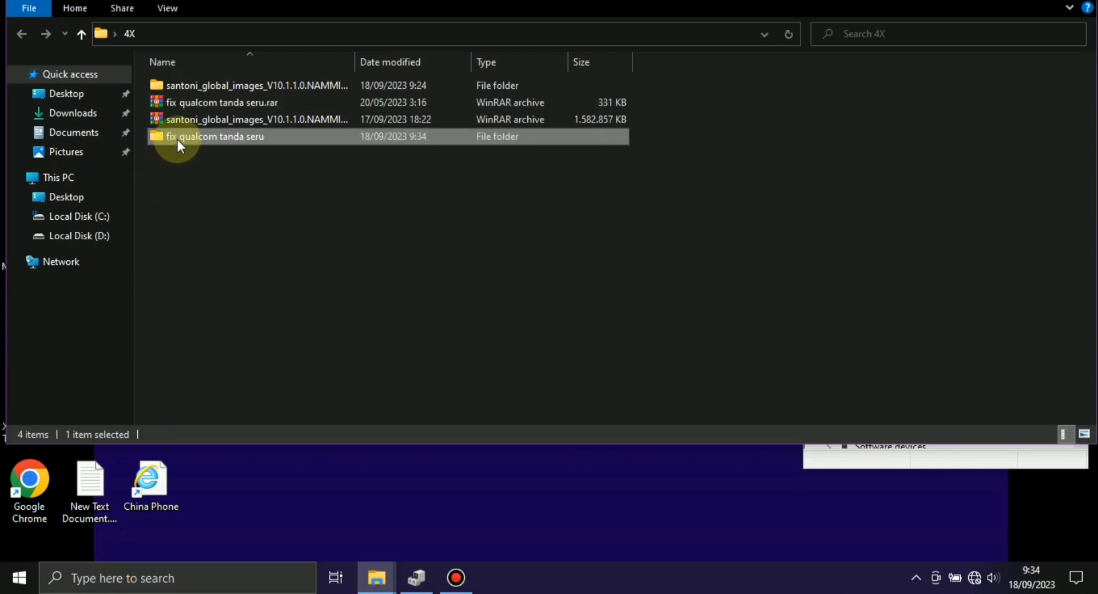
{"action": "double_click", "coordinate": [224, 147]}
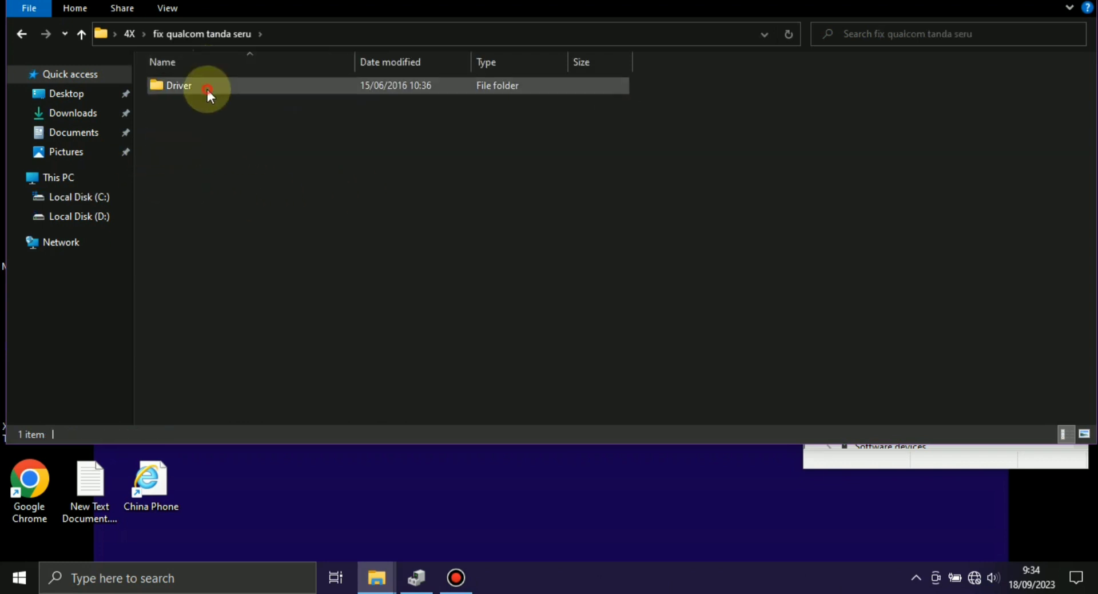
{"action": "double_click", "coordinate": [207, 89]}
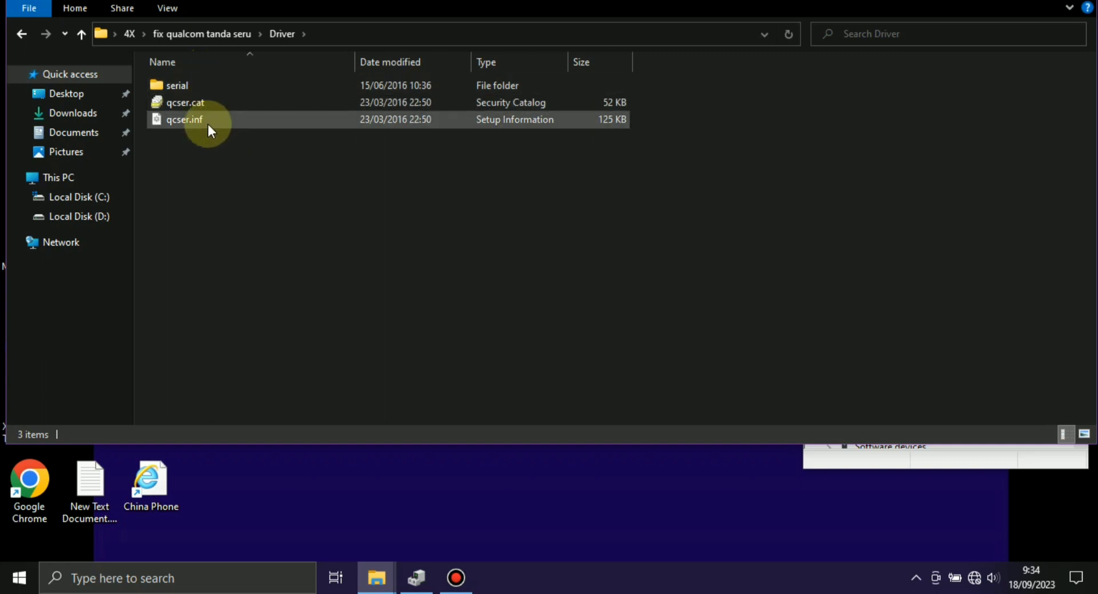
{"action": "double_click", "coordinate": [207, 89]}
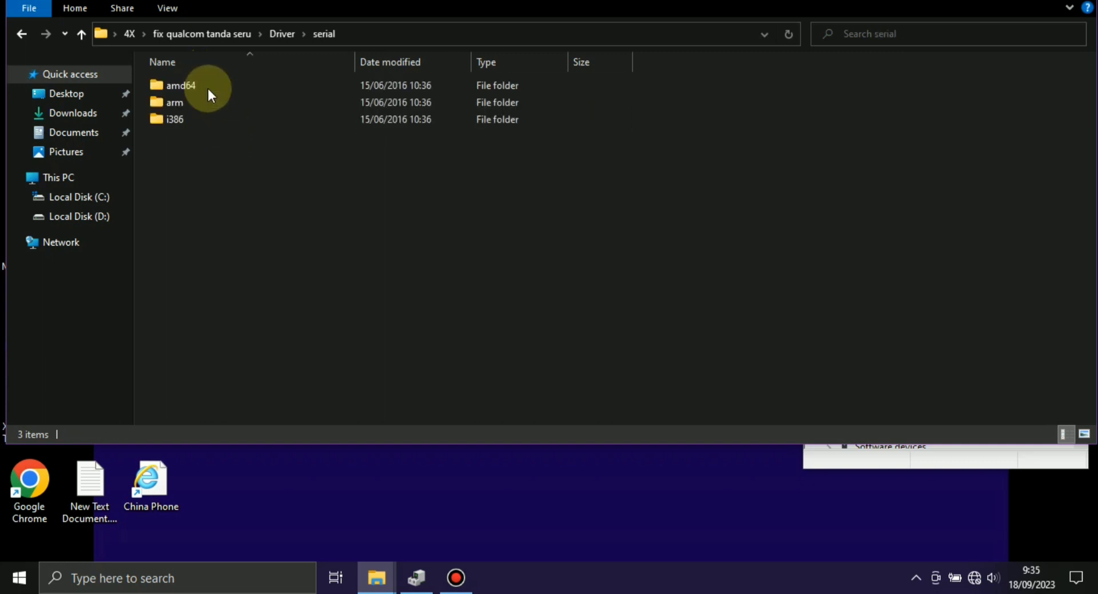
{"action": "left_click", "coordinate": [25, 35]}
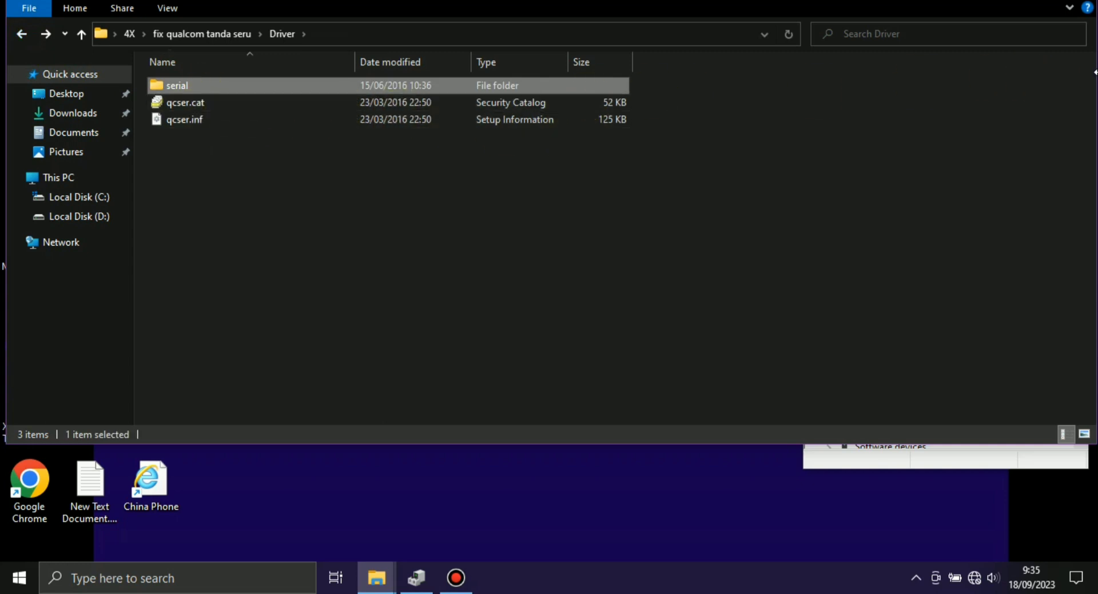
{"action": "left_click_drag", "start_coordinate": [1094, 80], "coordinate": [753, 103]}
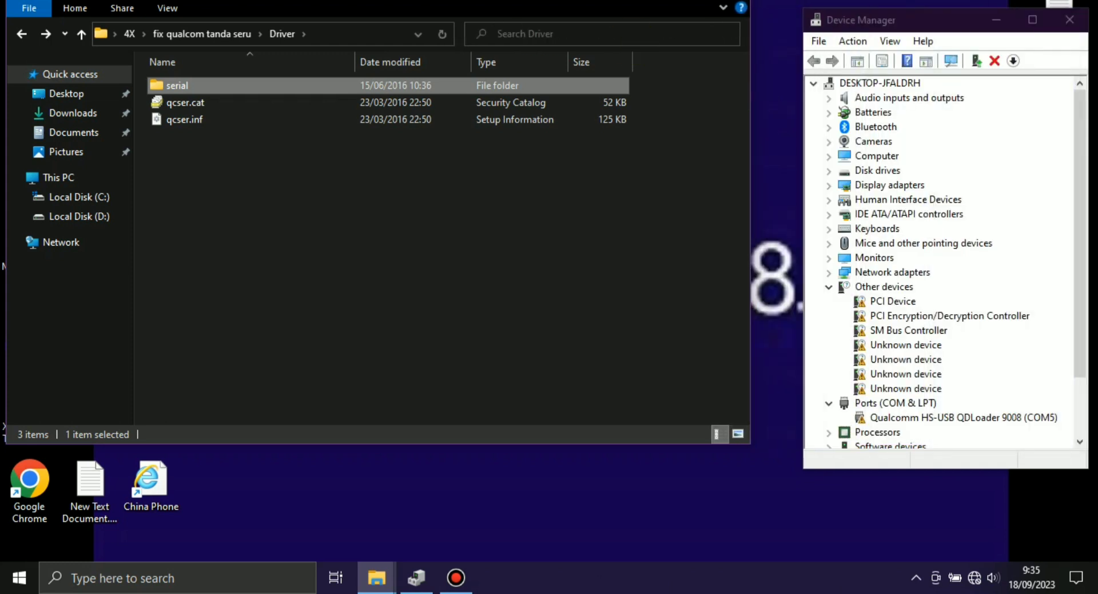
{"action": "left_click_drag", "start_coordinate": [409, 1], "coordinate": [393, 63]}
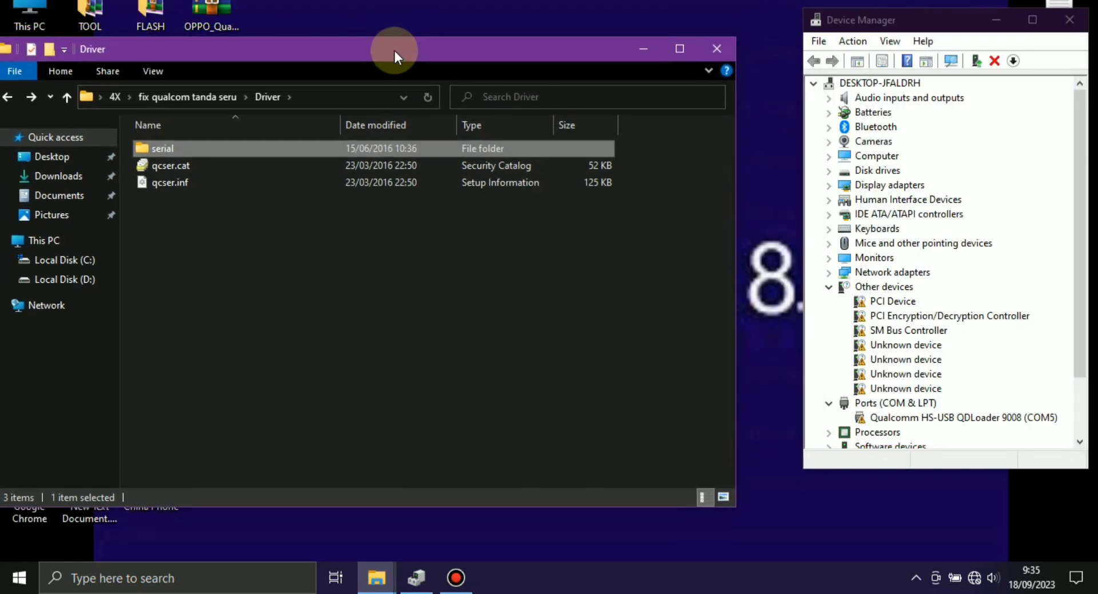
- Start a manual driver update for Qualcomm HS-USB QDLoader 9008 (COM5), turning off the compatible hardware filter and choosing installation from disk
{"action": "left_click", "coordinate": [951, 417]}
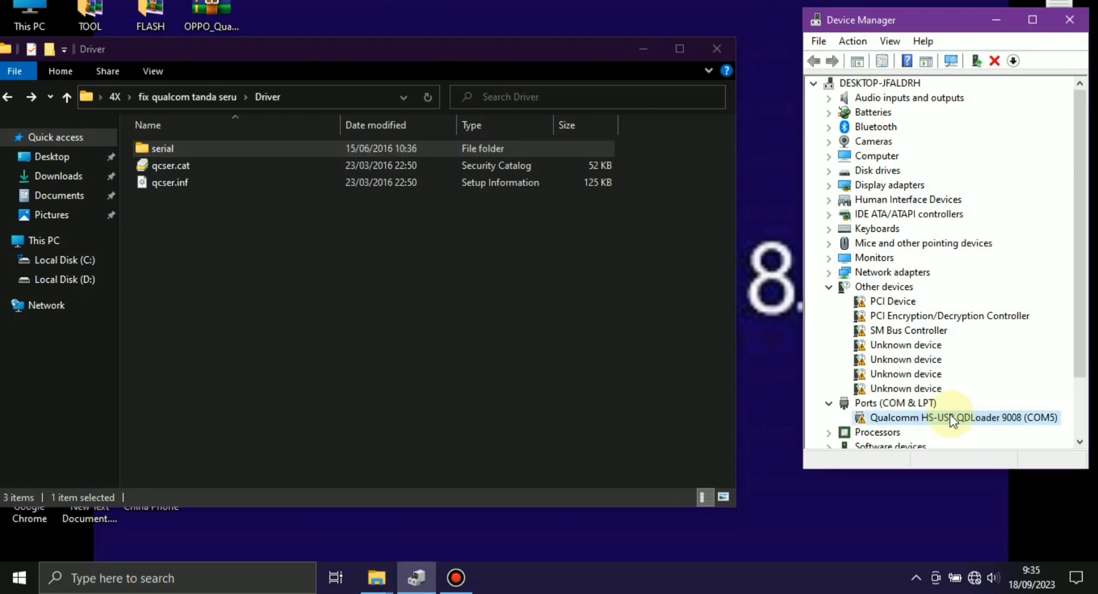
{"action": "right_click", "coordinate": [951, 419]}
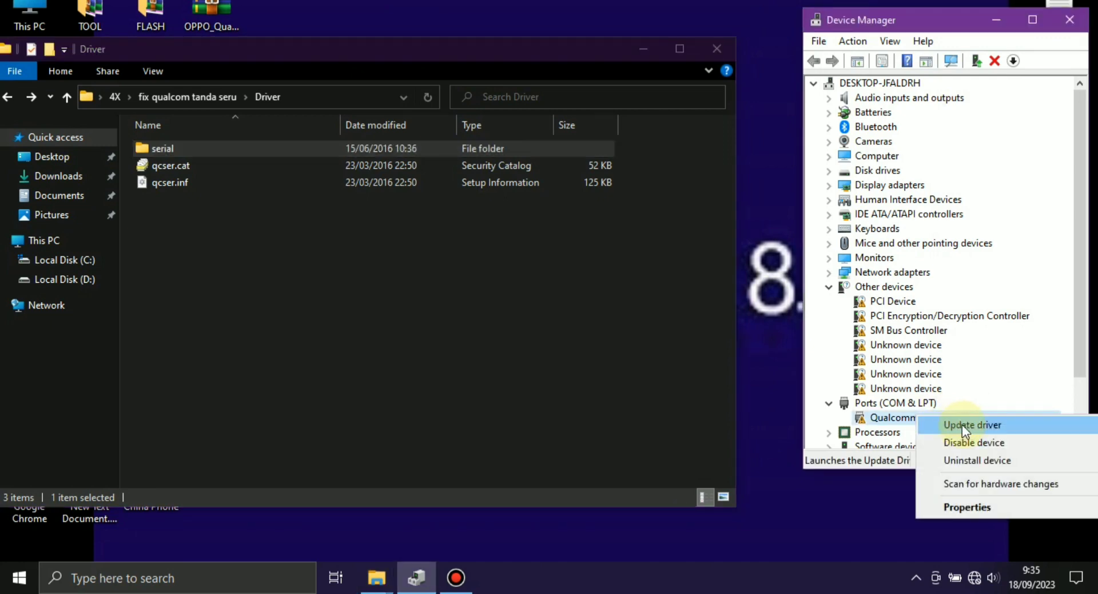
{"action": "left_click", "coordinate": [968, 424]}
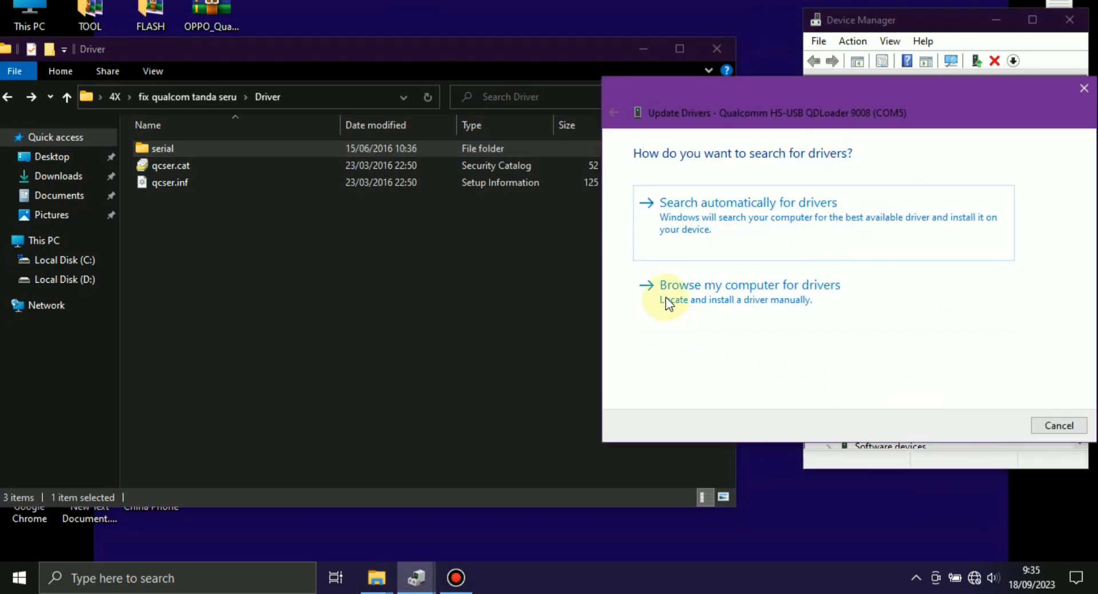
{"action": "left_click", "coordinate": [745, 304]}
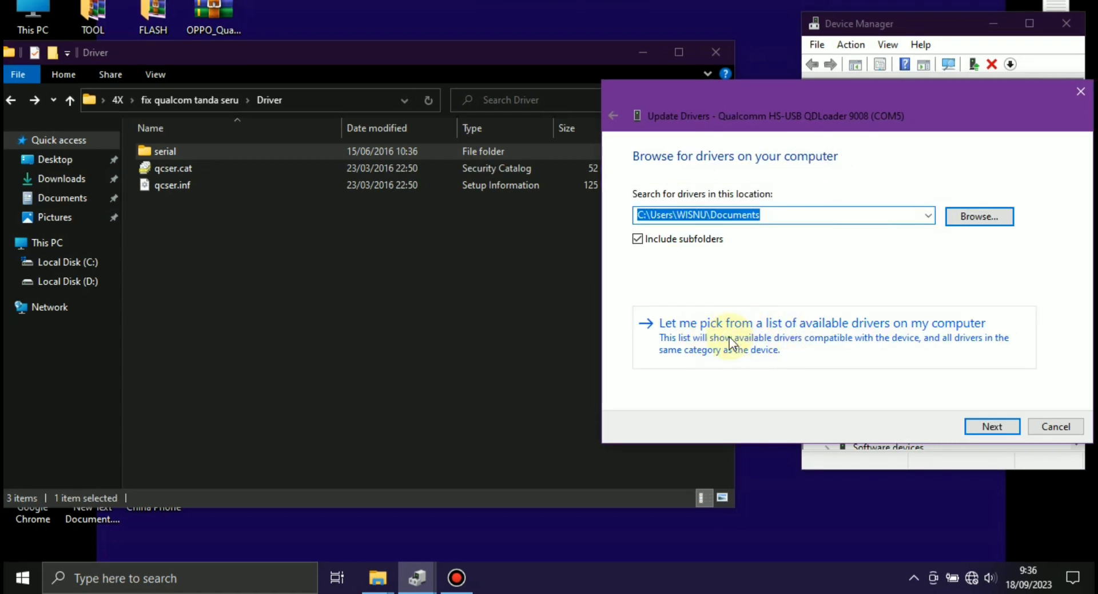
{"action": "left_click", "coordinate": [730, 336]}
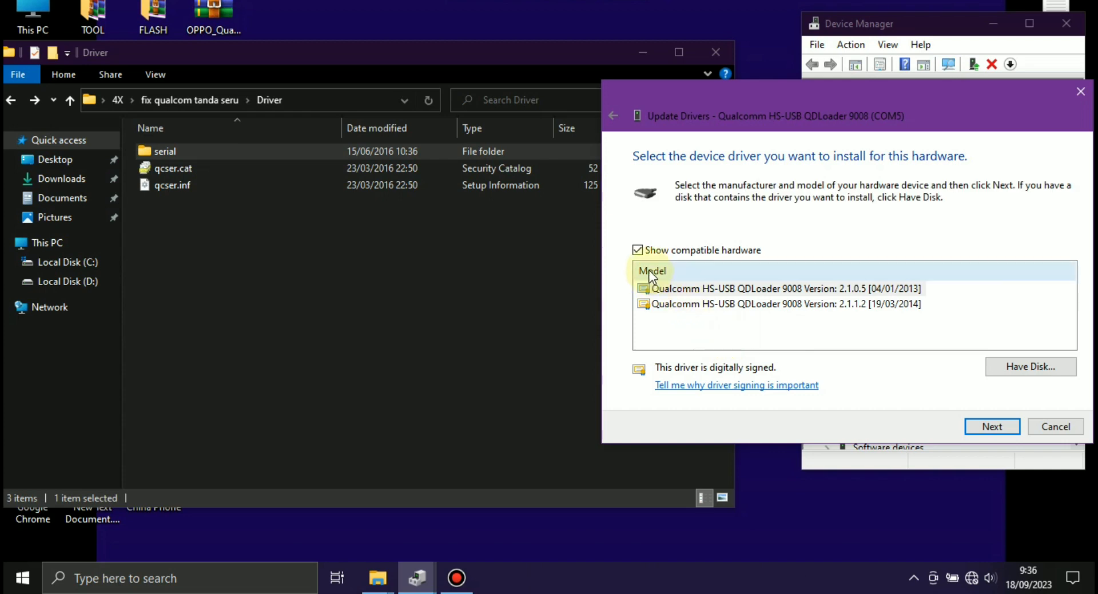
{"action": "left_click", "coordinate": [645, 250]}
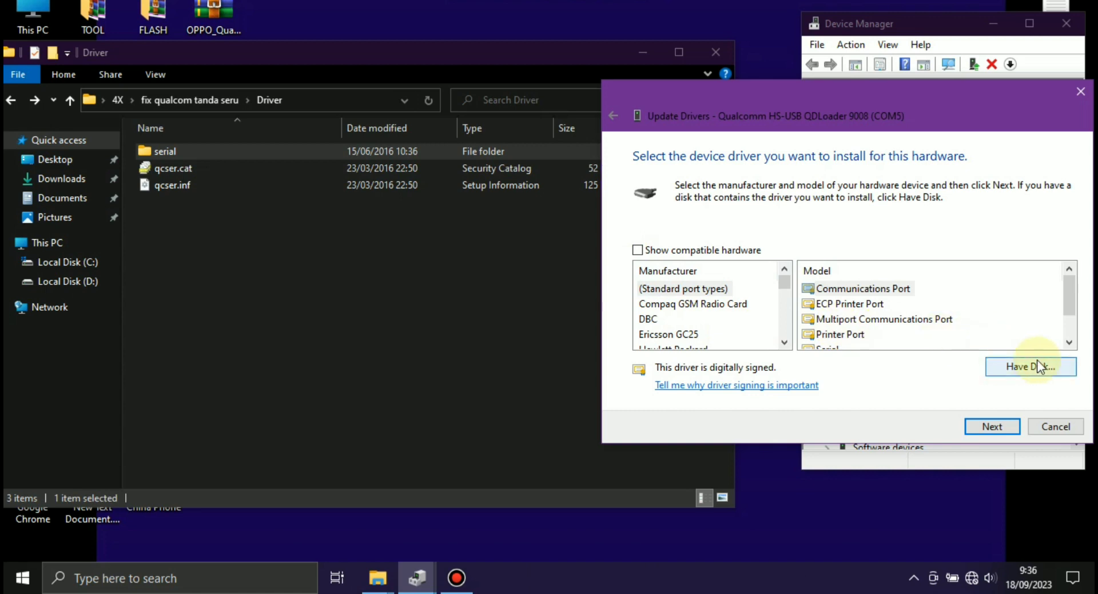
{"action": "left_click", "coordinate": [1015, 369]}
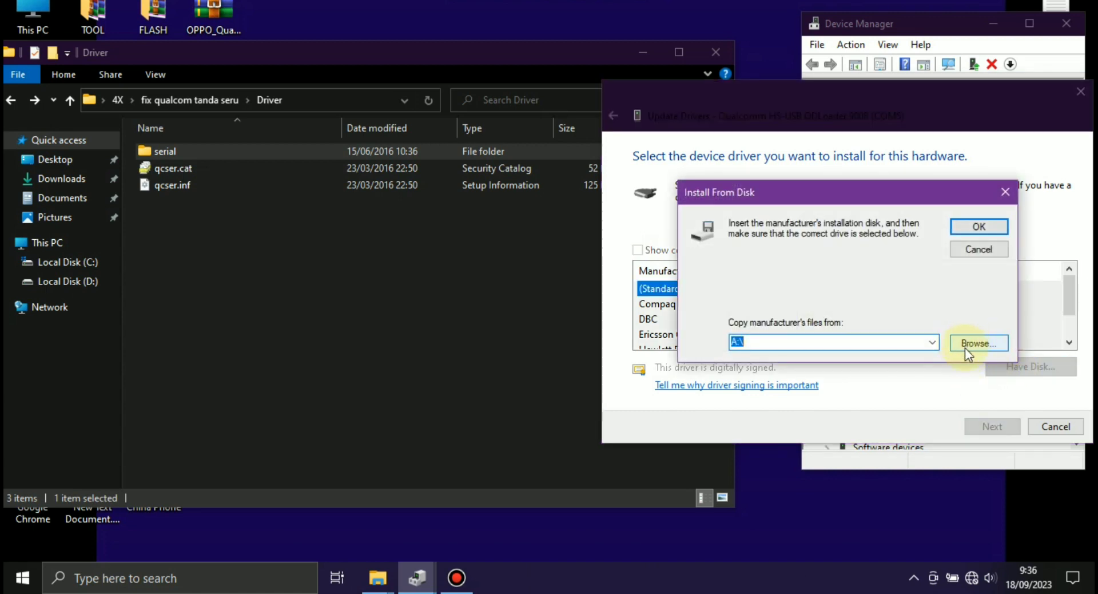
- Browse for the manufacturer's files in the desktop folder 4X, down to fix qualcom tanda seru and its Driver subfolder
{"action": "left_click", "coordinate": [981, 342]}
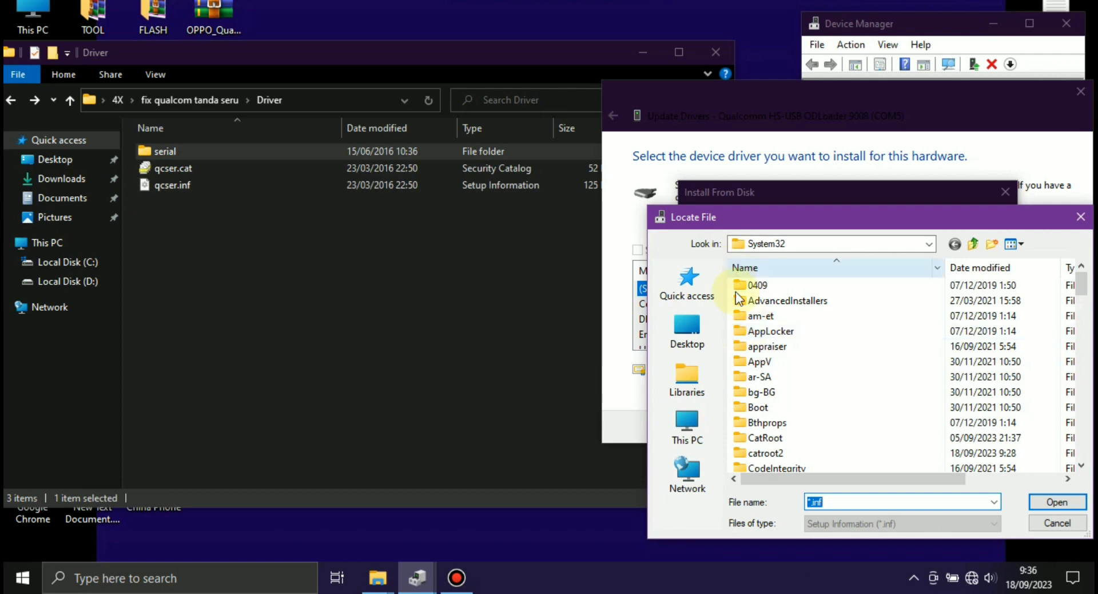
{"action": "left_click", "coordinate": [689, 338]}
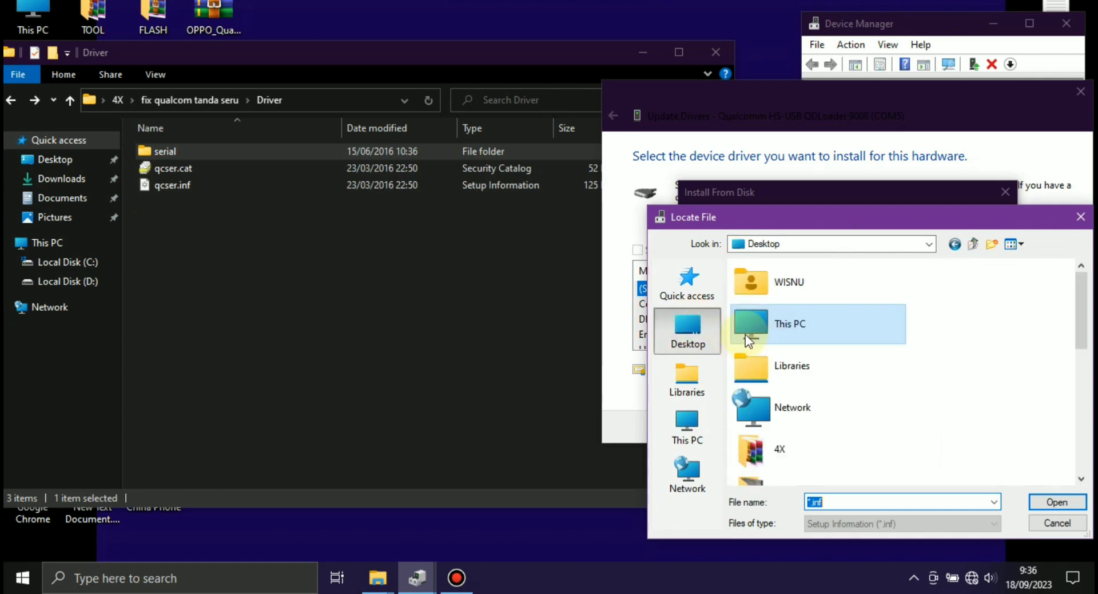
{"action": "double_click", "coordinate": [783, 450]}
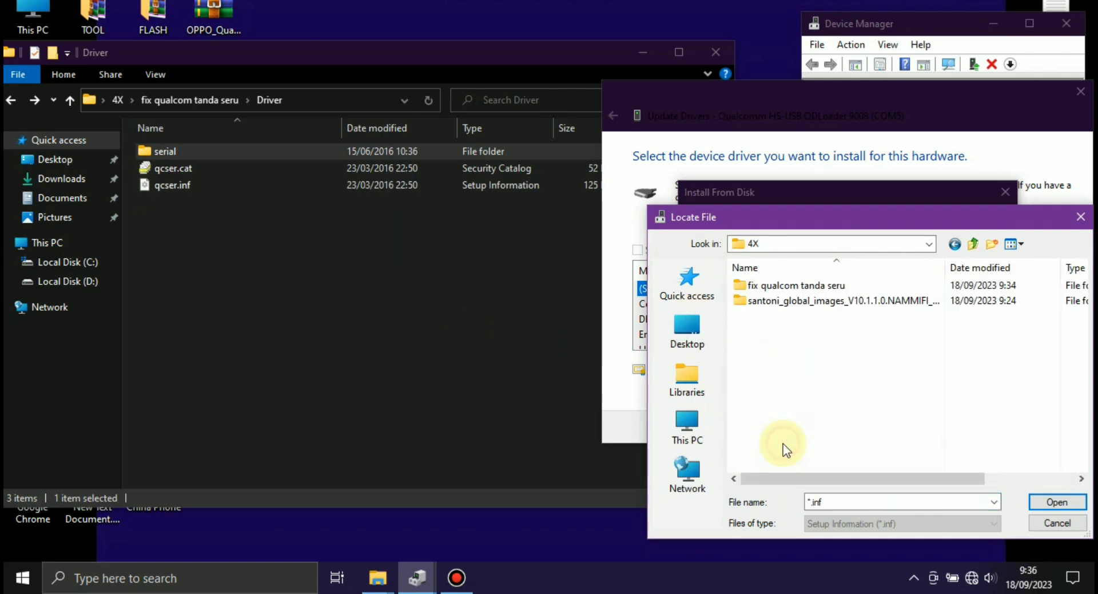
{"action": "double_click", "coordinate": [770, 285]}
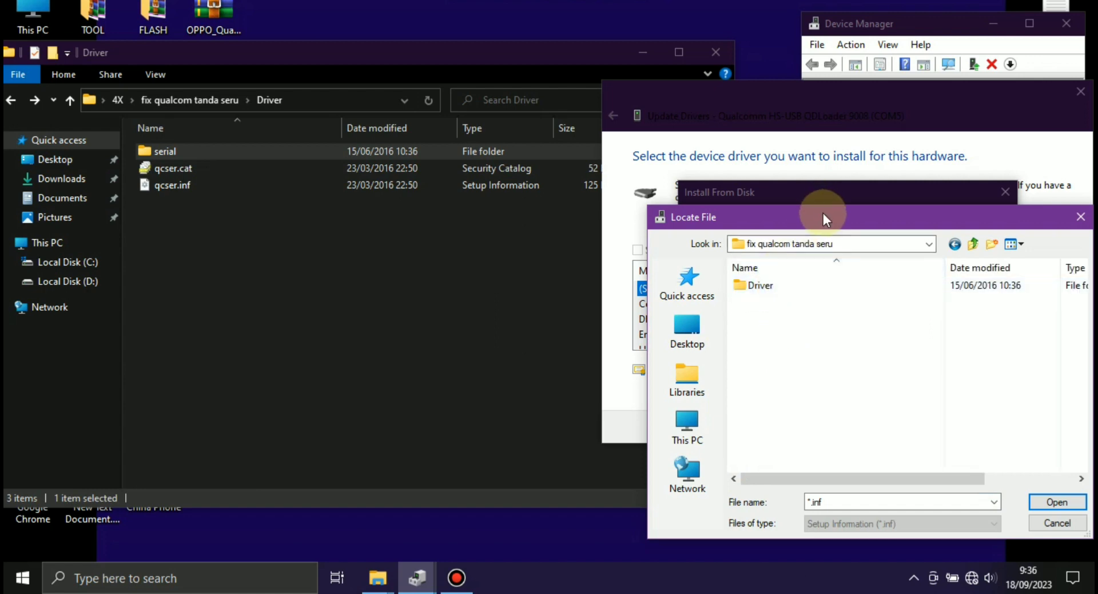
{"action": "left_click_drag", "start_coordinate": [824, 213], "coordinate": [776, 137]}
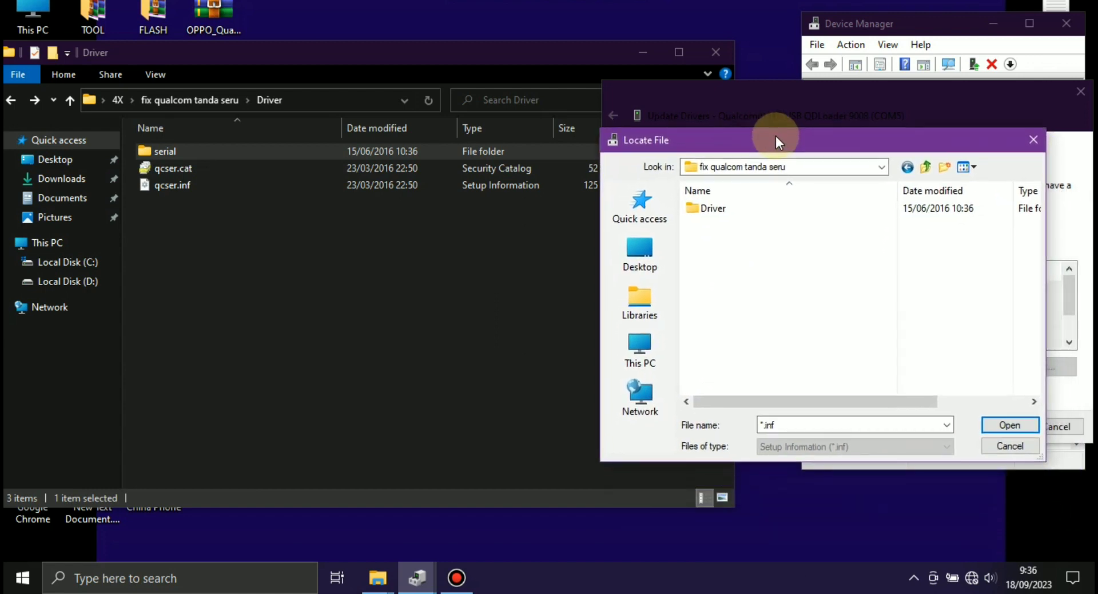
{"action": "double_click", "coordinate": [723, 208]}
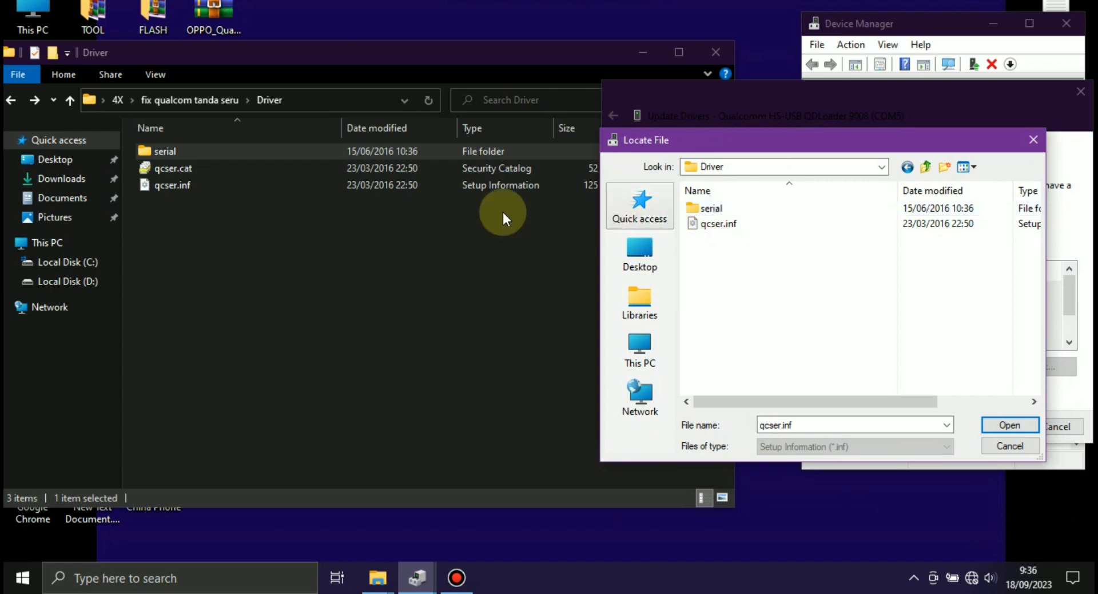
- Choose qcser.inf from the Driver folder as the driver source and confirm the installation location
{"action": "left_click", "coordinate": [172, 184]}
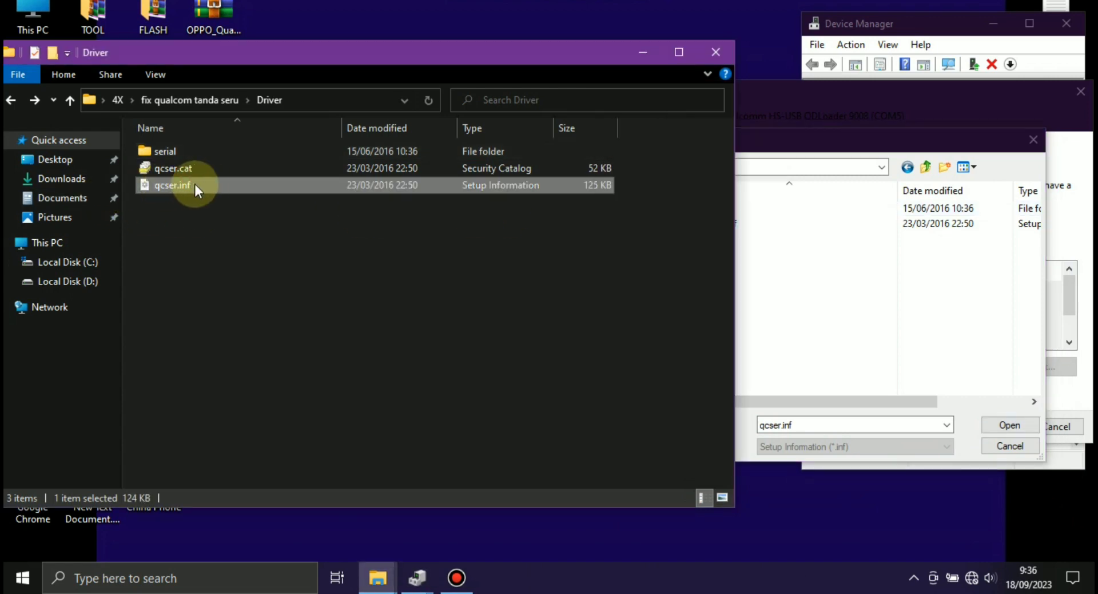
{"action": "left_click", "coordinate": [847, 255]}
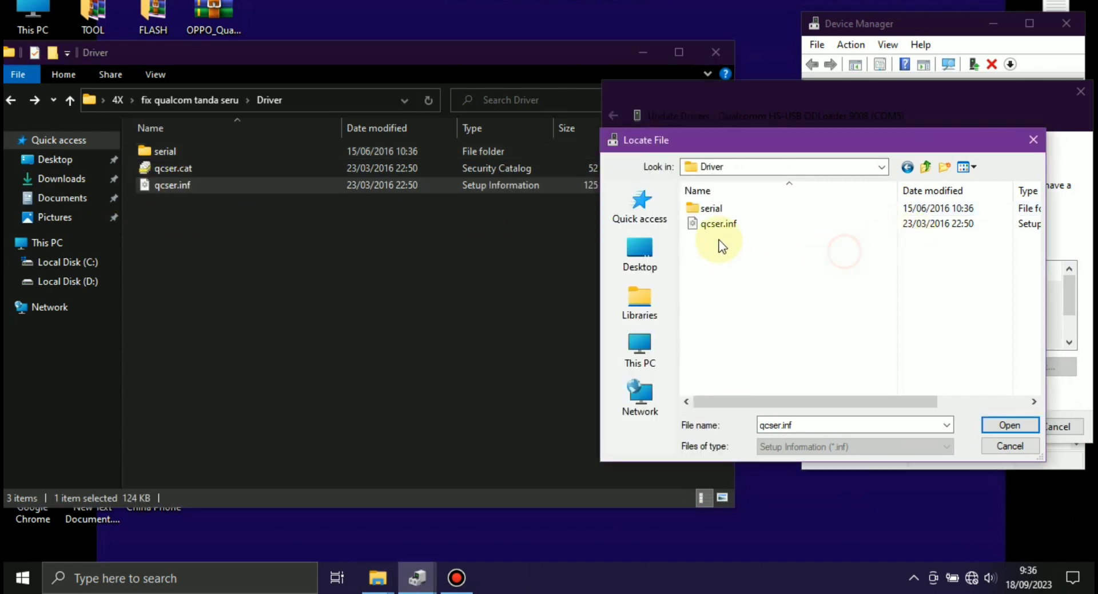
{"action": "left_click", "coordinate": [720, 223]}
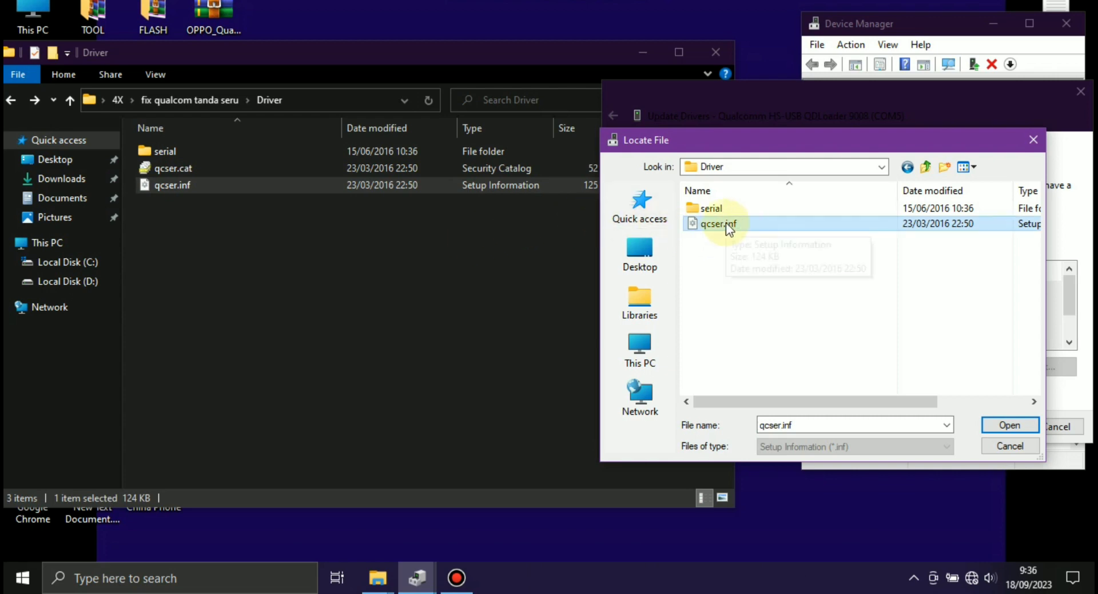
{"action": "left_click", "coordinate": [1005, 426]}
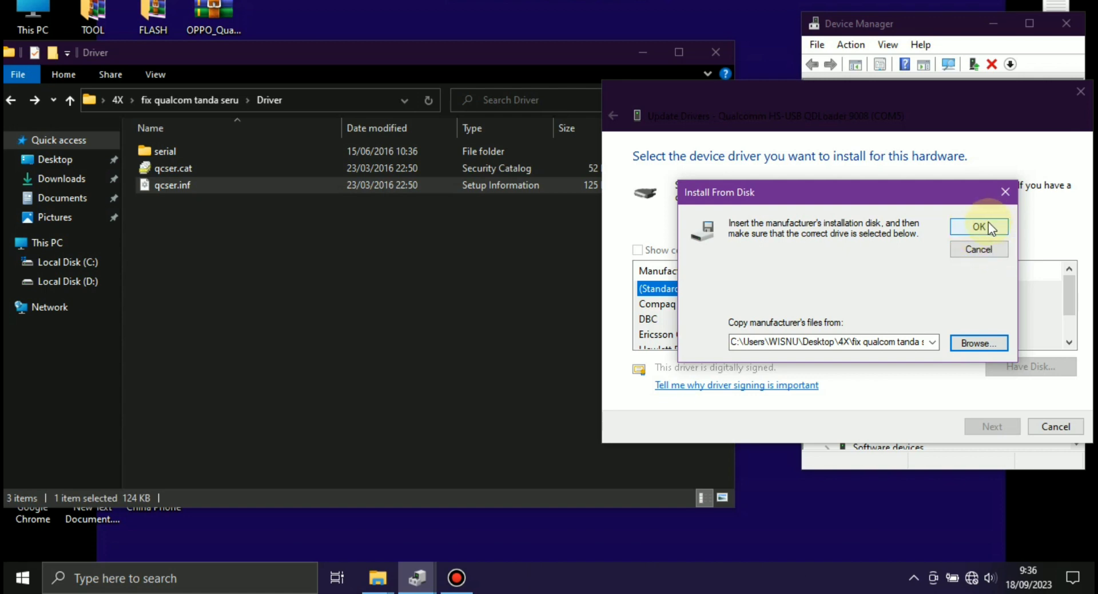
{"action": "left_click", "coordinate": [989, 224]}
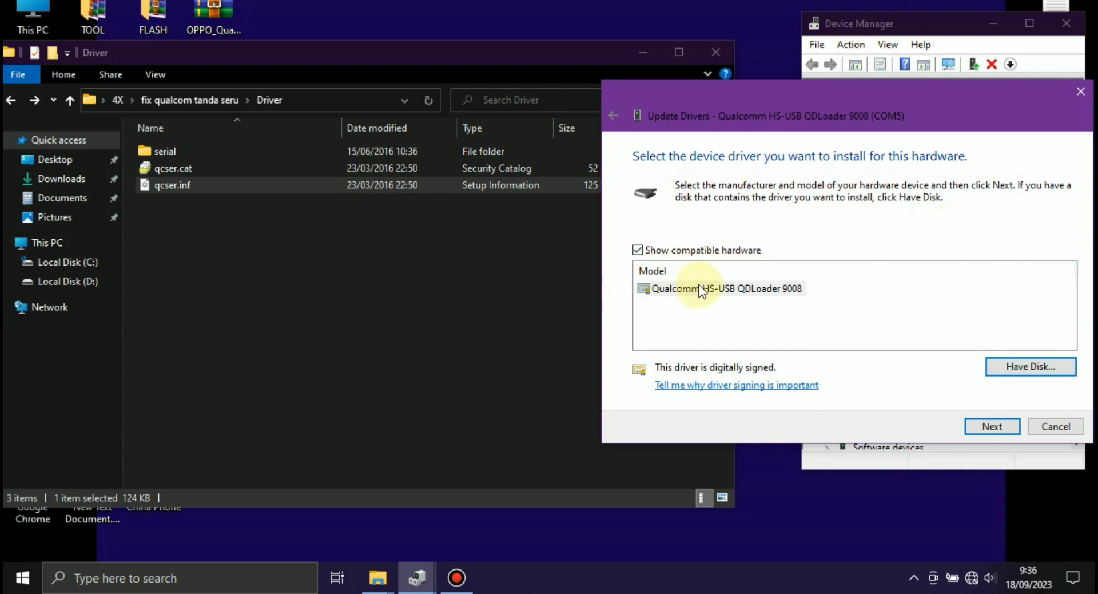
- Install the Qualcomm HS-USB QDLoader 9008 driver model, finish the driver update, and close the Driver folder window
{"action": "left_click", "coordinate": [671, 291]}
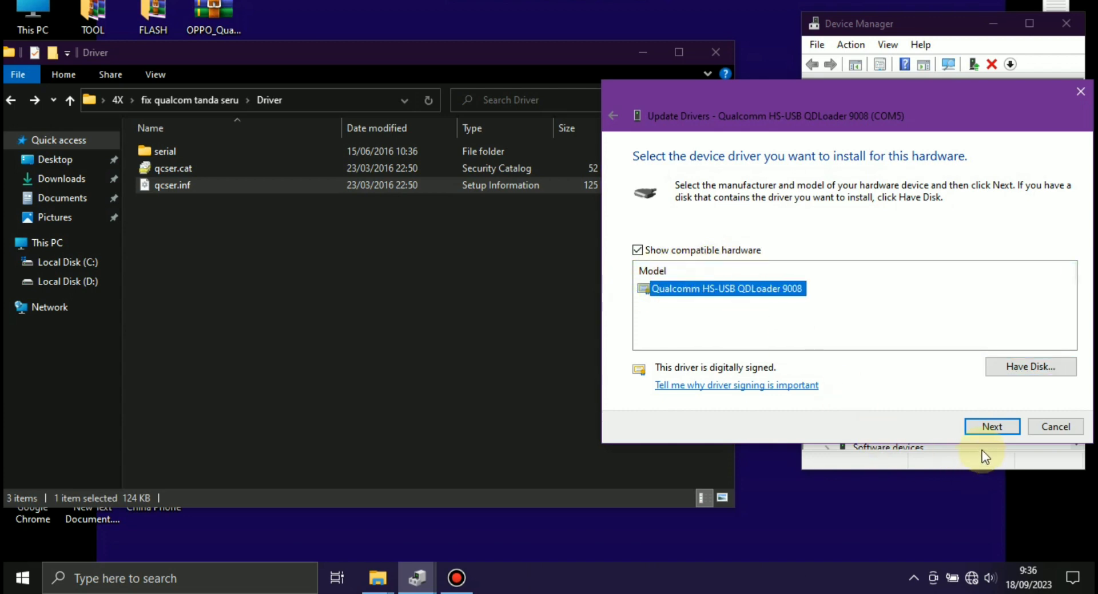
{"action": "left_click", "coordinate": [986, 426]}
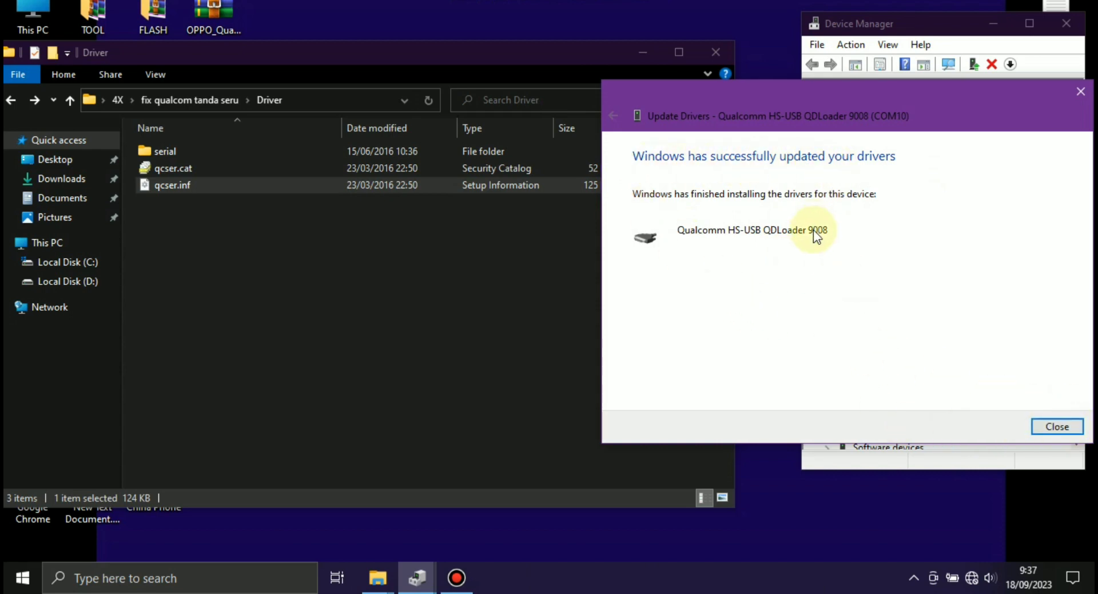
{"action": "left_click", "coordinate": [1058, 426]}
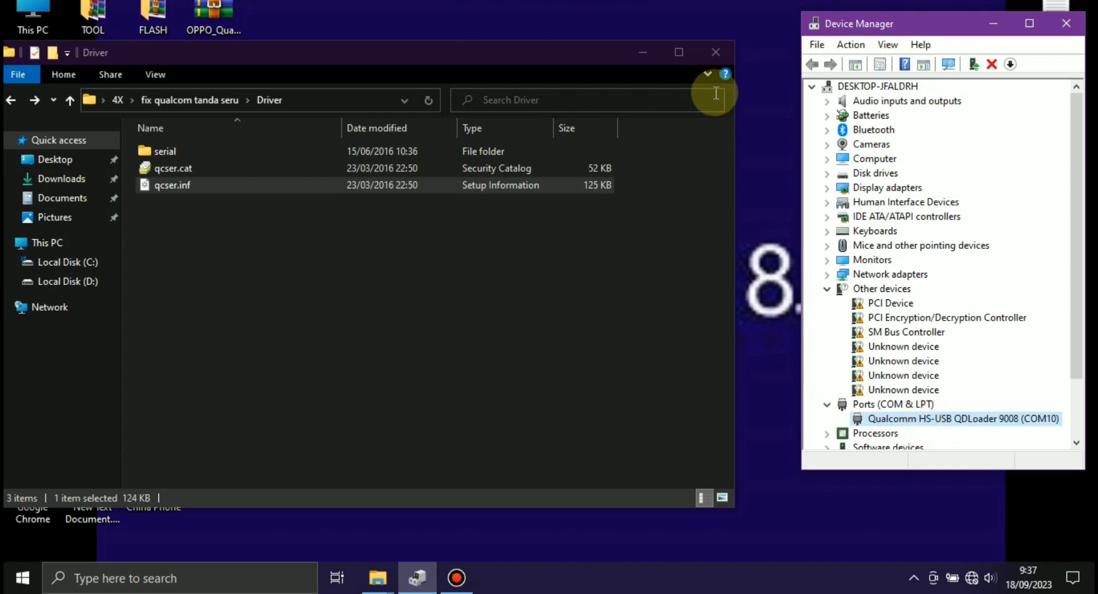
{"action": "left_click", "coordinate": [571, 183]}
{"action": "key", "text": "alt+F4"}
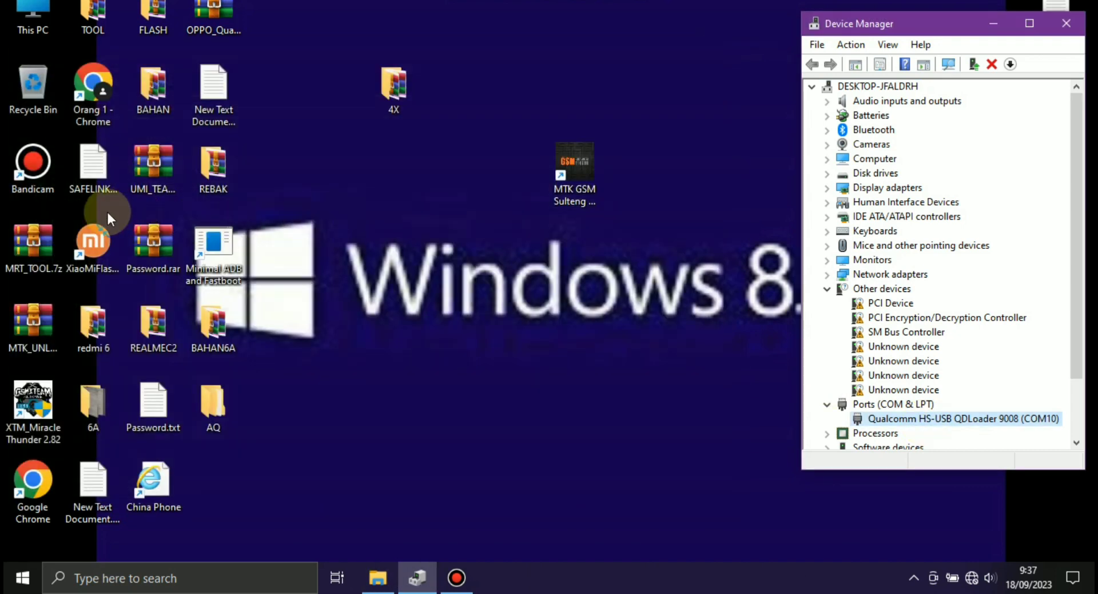
- Move the XiaoMiFlash shortcut to a free area of the desktop and launch MiFlash from it
{"action": "left_click_drag", "start_coordinate": [85, 238], "coordinate": [411, 218]}
{"action": "right_click", "coordinate": [401, 239]}
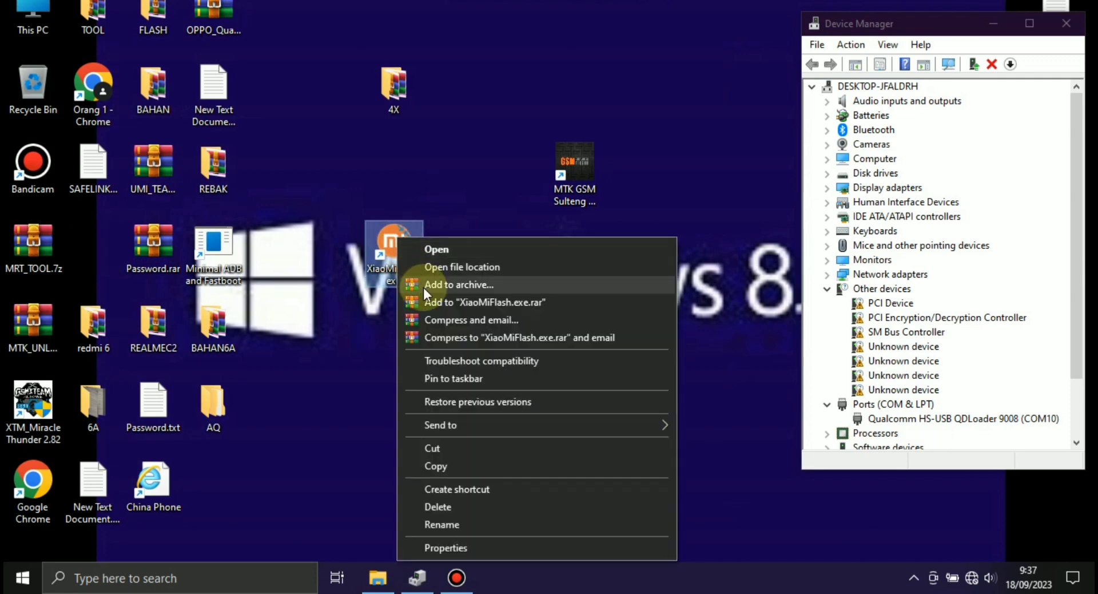
{"action": "left_click", "coordinate": [445, 248]}
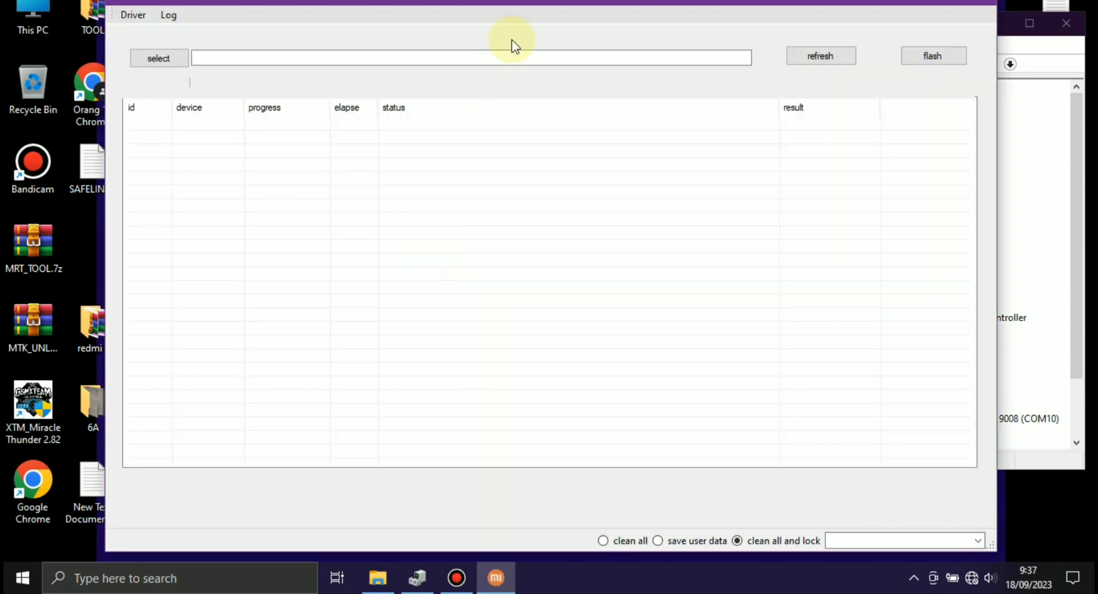
- Narrow the MiFlash window to fit beside Device Manager and refresh its device list, checking it against the QDLoader 9008 port
{"action": "left_click_drag", "start_coordinate": [995, 127], "coordinate": [802, 135]}
{"action": "left_click_drag", "start_coordinate": [595, 2], "coordinate": [585, 22]}
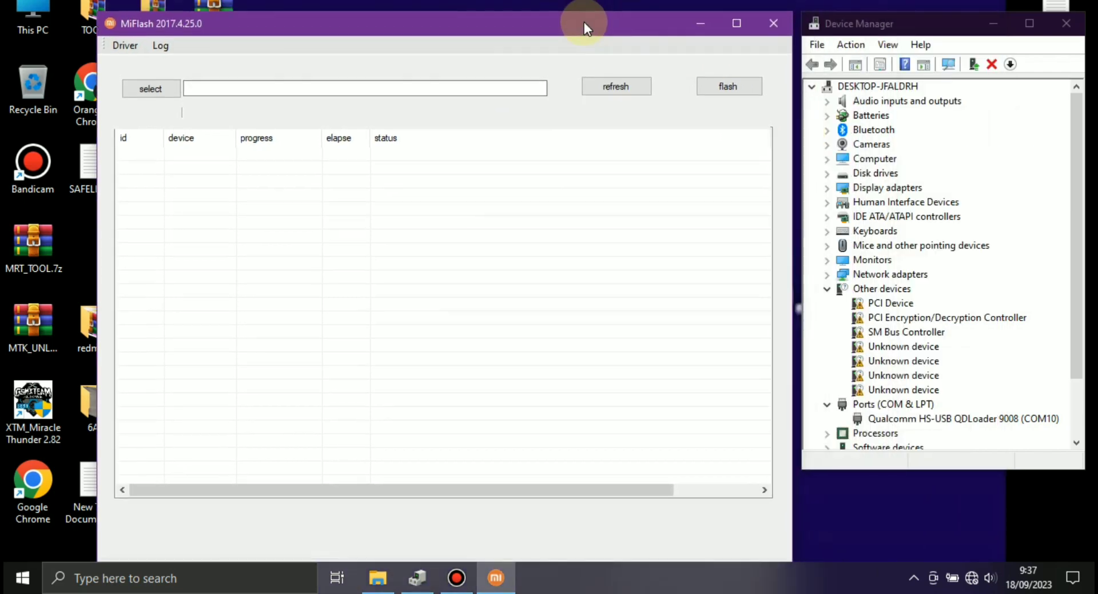
{"action": "left_click", "coordinate": [605, 87]}
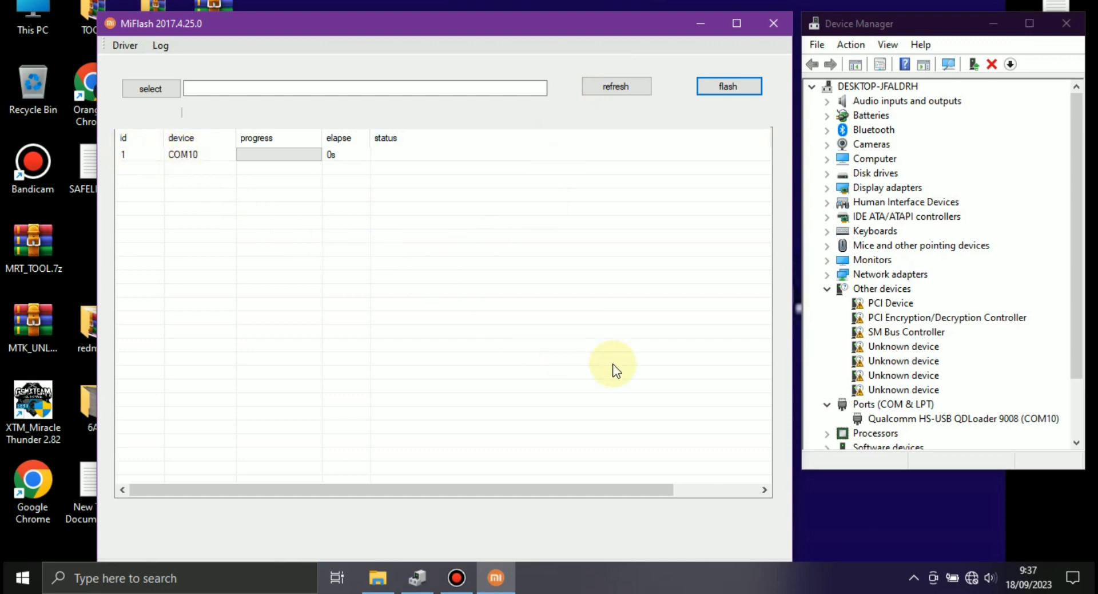
{"action": "left_click", "coordinate": [1037, 417]}
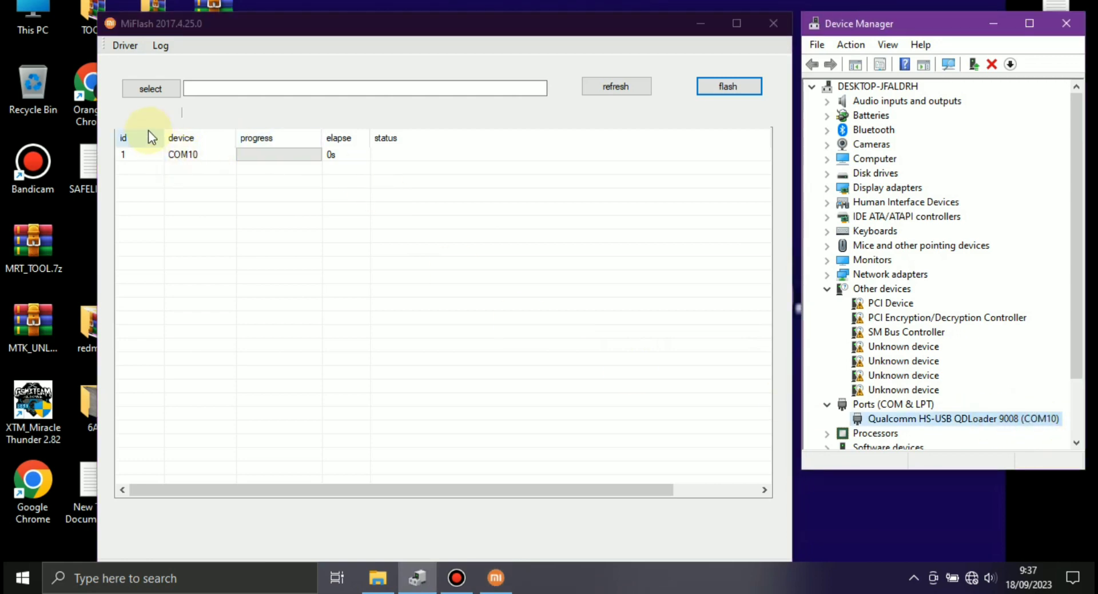
- Set the firmware path to the inner santoni_global_images_V10.1.1.0.NAMMIFI_20181114.0000.00_7.1_global folder, within the same-named extracted folder in desktop folder 4X
{"action": "left_click", "coordinate": [144, 84]}
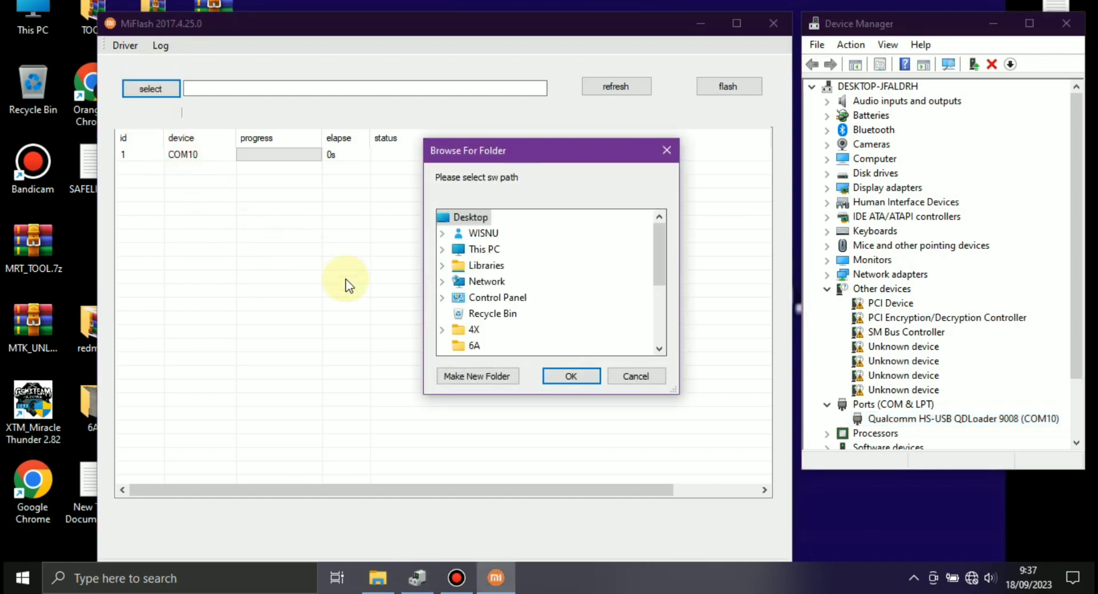
{"action": "double_click", "coordinate": [456, 330]}
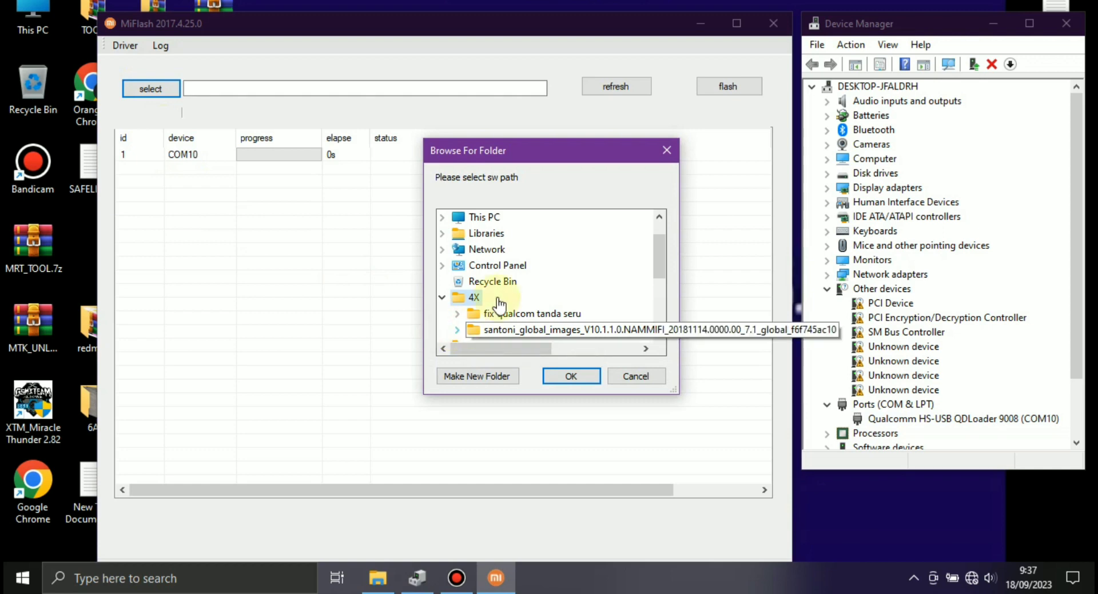
{"action": "scroll", "coordinate": [485, 218], "scroll_direction": "down", "scroll_amount": 1}
{"action": "left_click", "coordinate": [570, 281]}
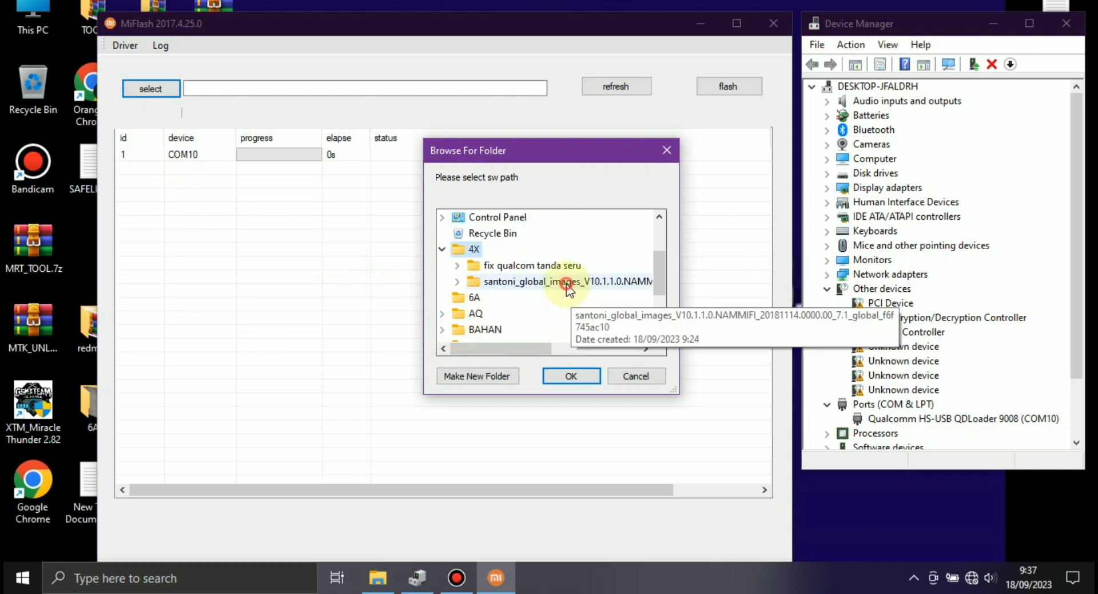
{"action": "double_click", "coordinate": [571, 281]}
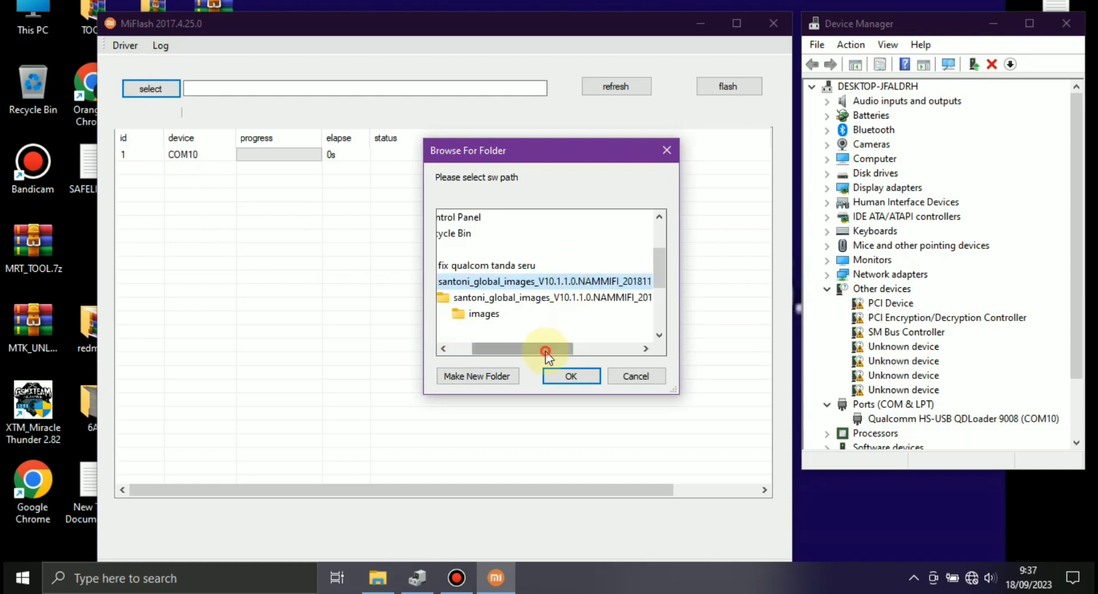
{"action": "left_click_drag", "start_coordinate": [547, 348], "coordinate": [529, 346]}
{"action": "left_click", "coordinate": [551, 298]}
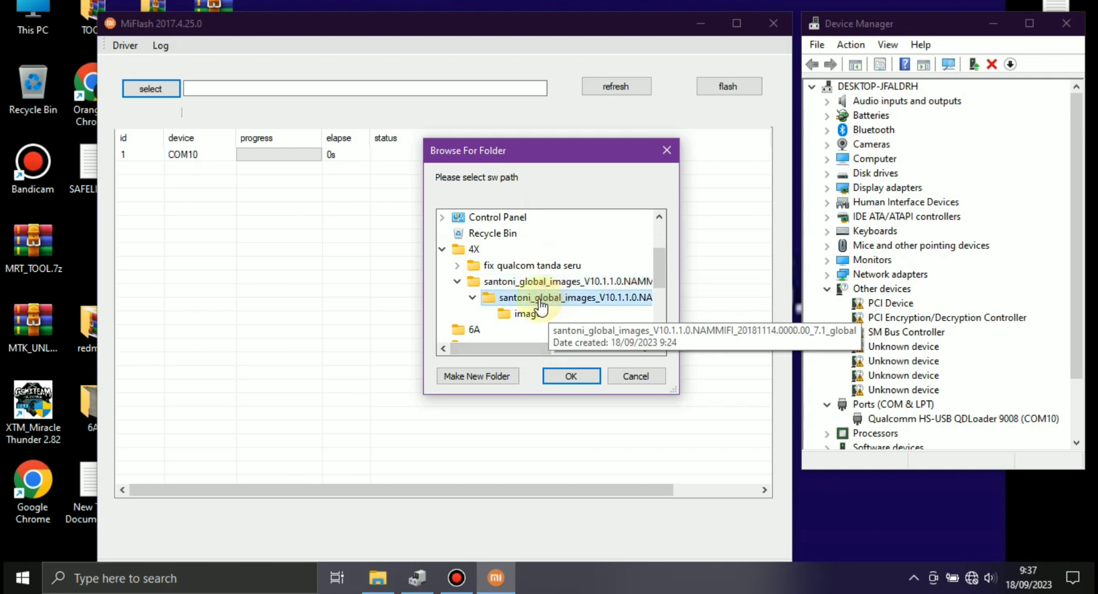
{"action": "left_click", "coordinate": [565, 377]}
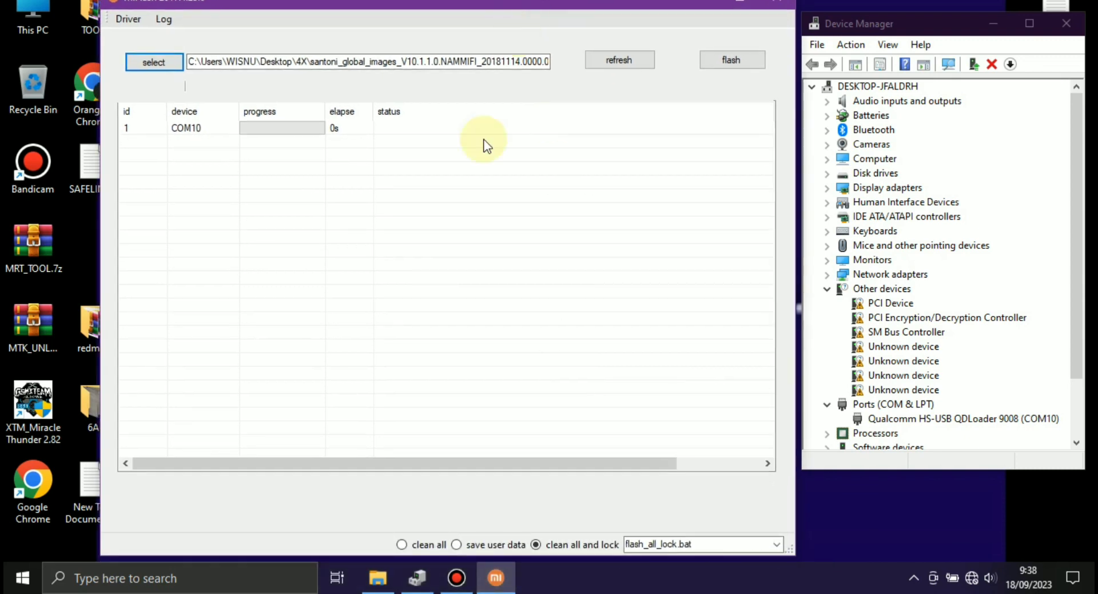
- Set the flash mode to clean all, reposition the MiFlash window, and start flashing the phone
{"action": "left_click", "coordinate": [401, 544]}
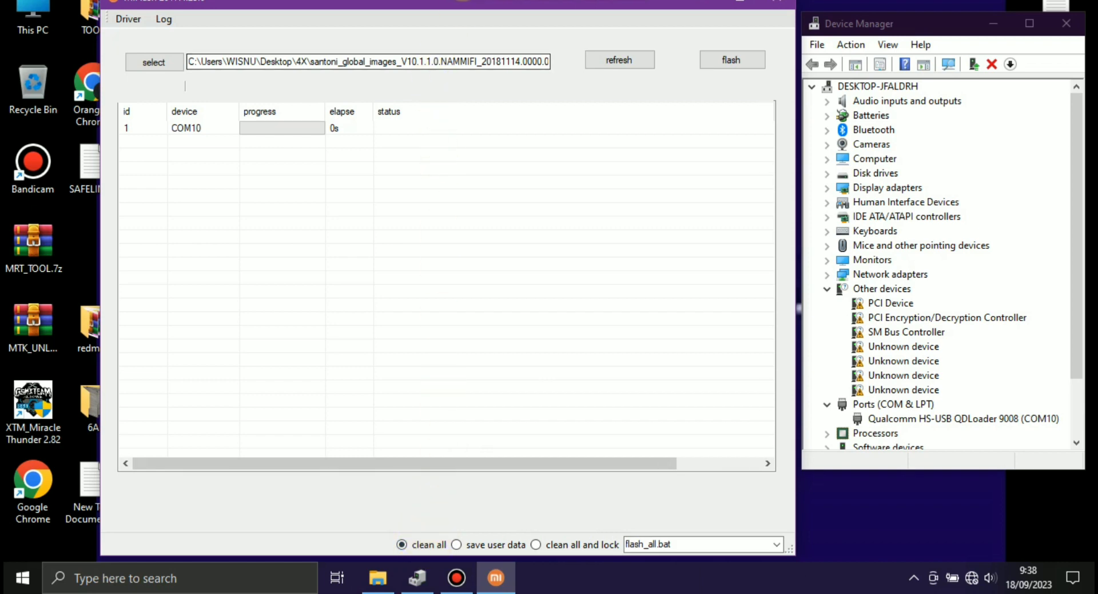
{"action": "left_click_drag", "start_coordinate": [471, 2], "coordinate": [428, 20]}
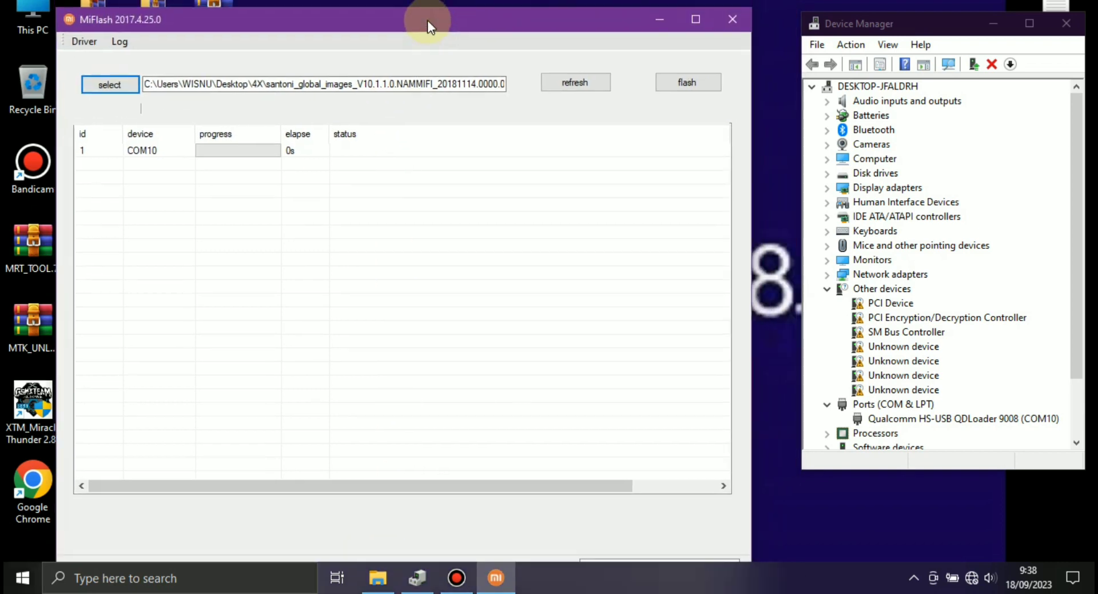
{"action": "left_click", "coordinate": [686, 83]}
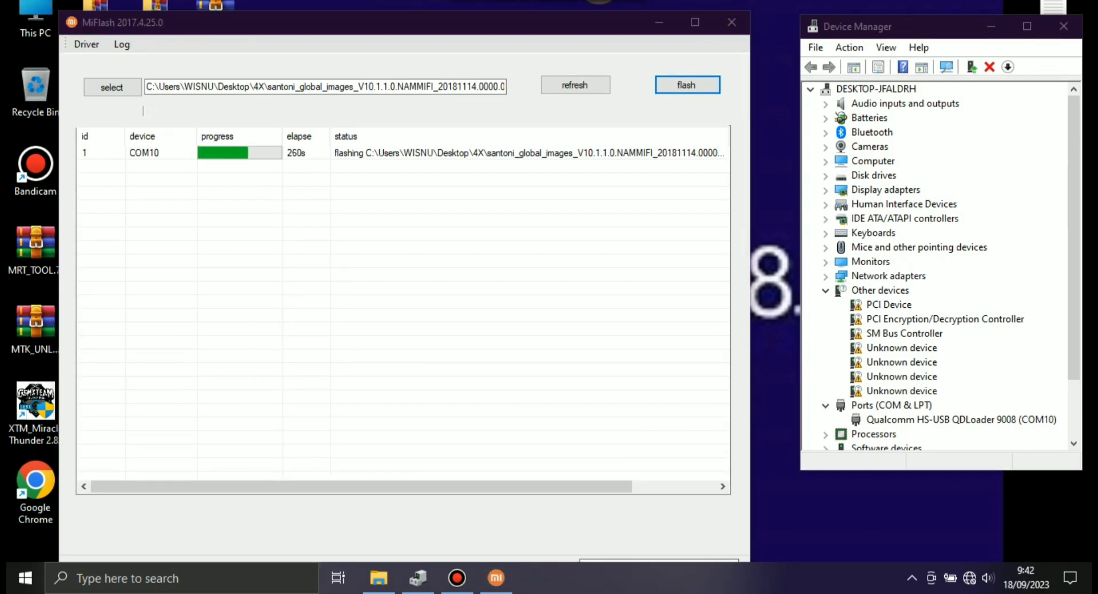
- Widen the MiFlash window to check the result column for the flashed device
{"action": "left_click", "coordinate": [608, 3]}
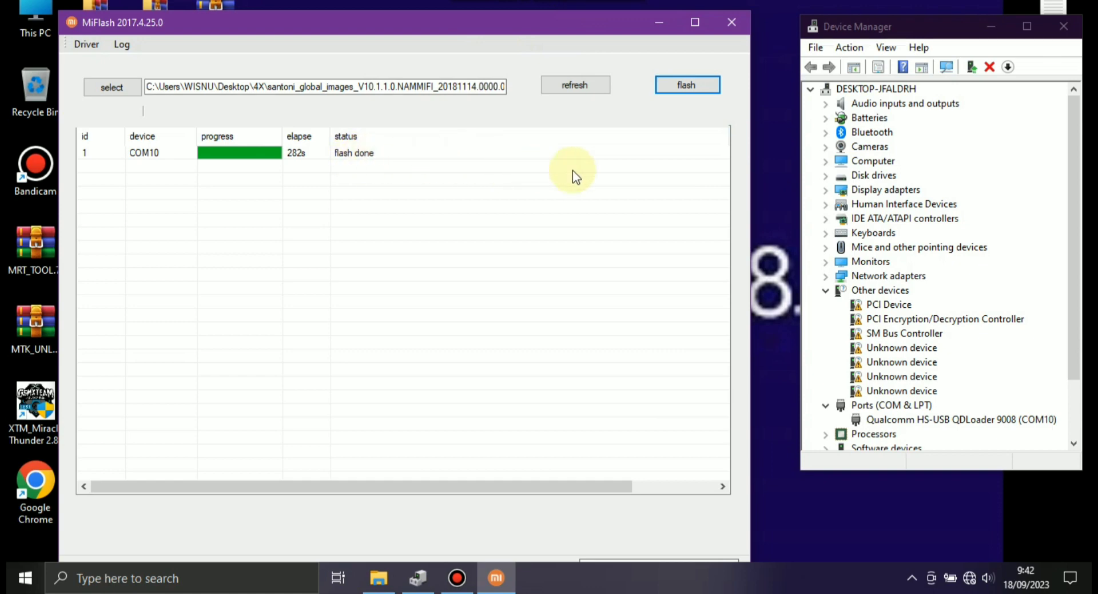
{"action": "left_click", "coordinate": [751, 173]}
{"action": "left_click_drag", "start_coordinate": [811, 190], "coordinate": [986, 179]}
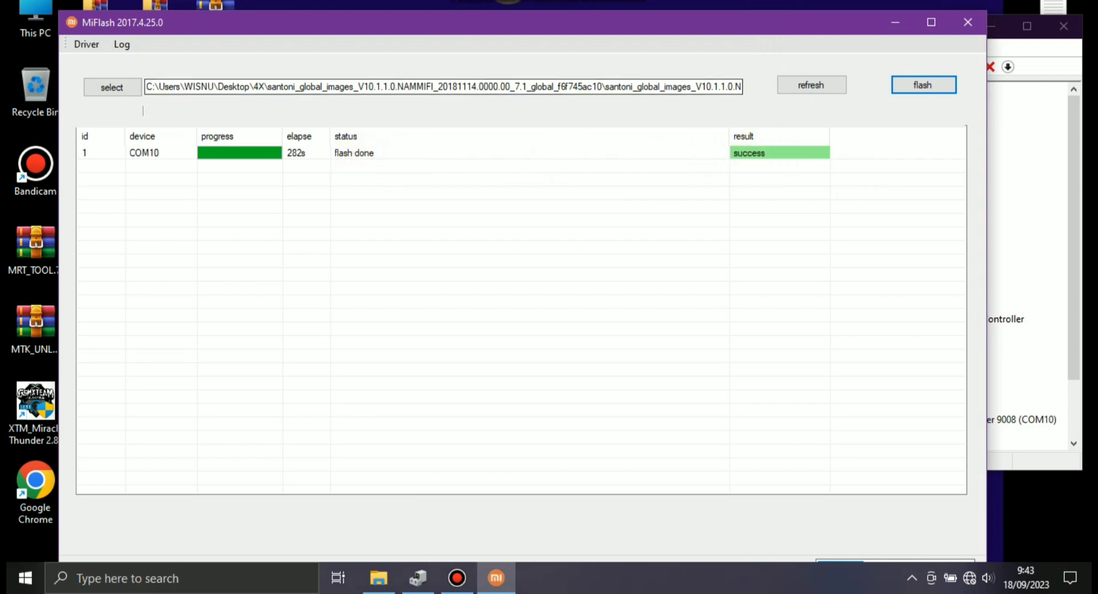
{"action": "left_click", "coordinate": [507, 3]}
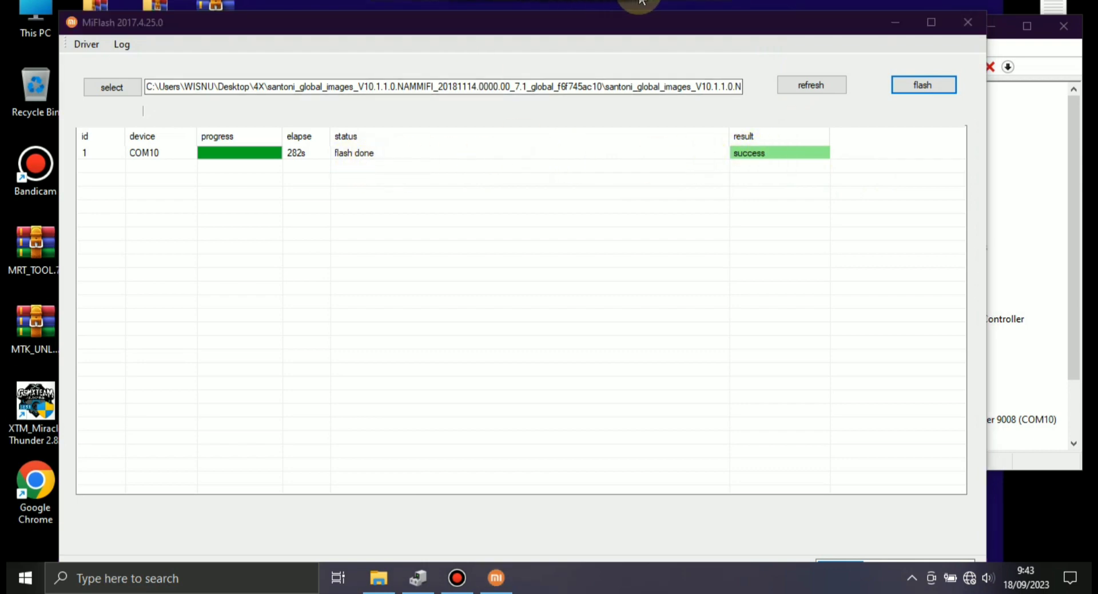